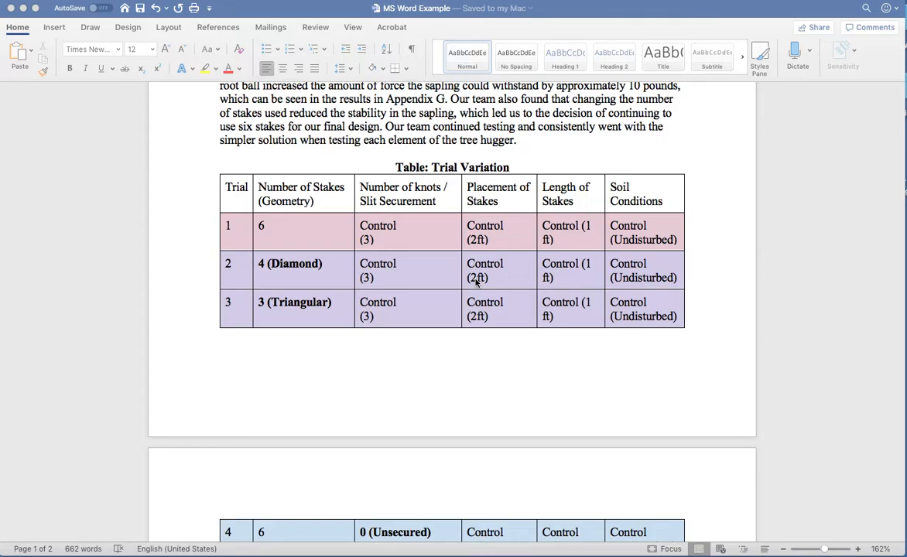
- Examine the Trial Variation table across both pages, including its caption and where the rows split
scroll(476, 282, "up", 5)
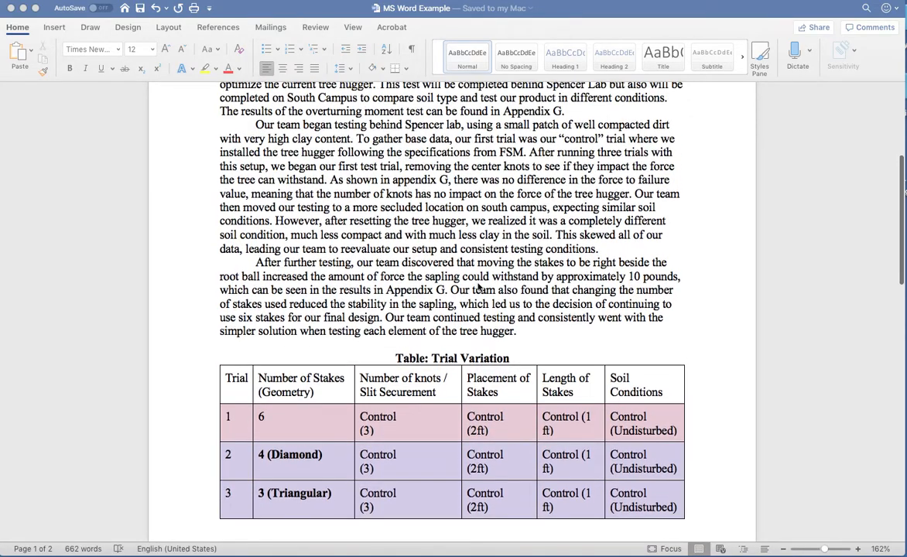
scroll(478, 287, "down", 7)
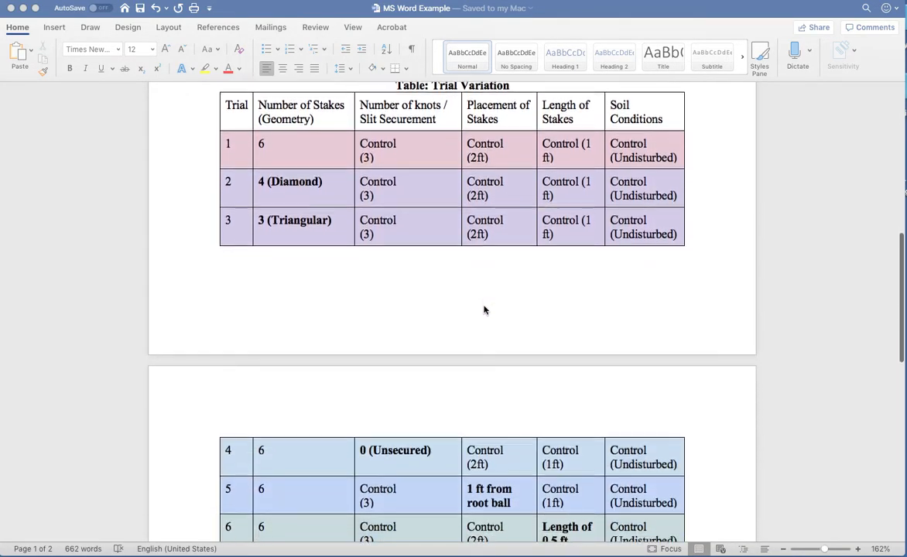
scroll(484, 310, "down", 4)
scroll(485, 309, "up", 3)
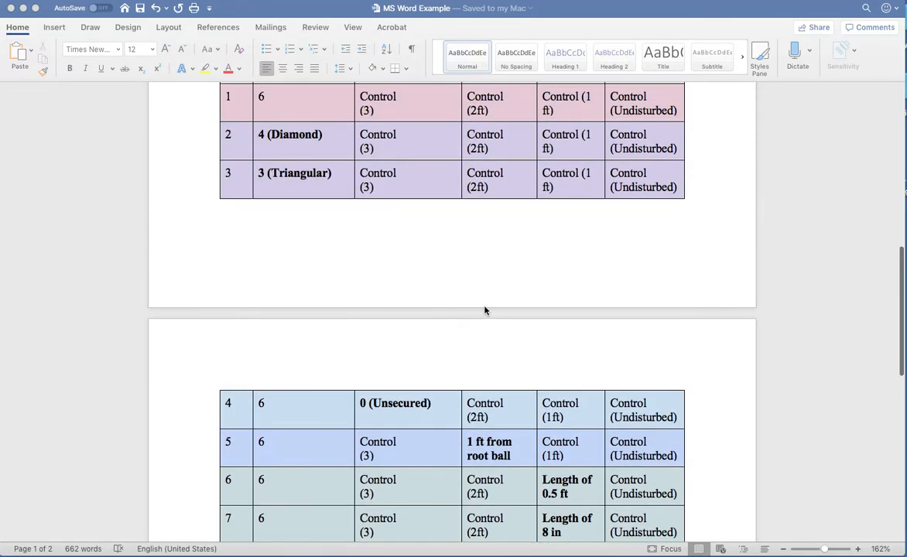
scroll(485, 311, "up", 4)
scroll(486, 310, "up", 2)
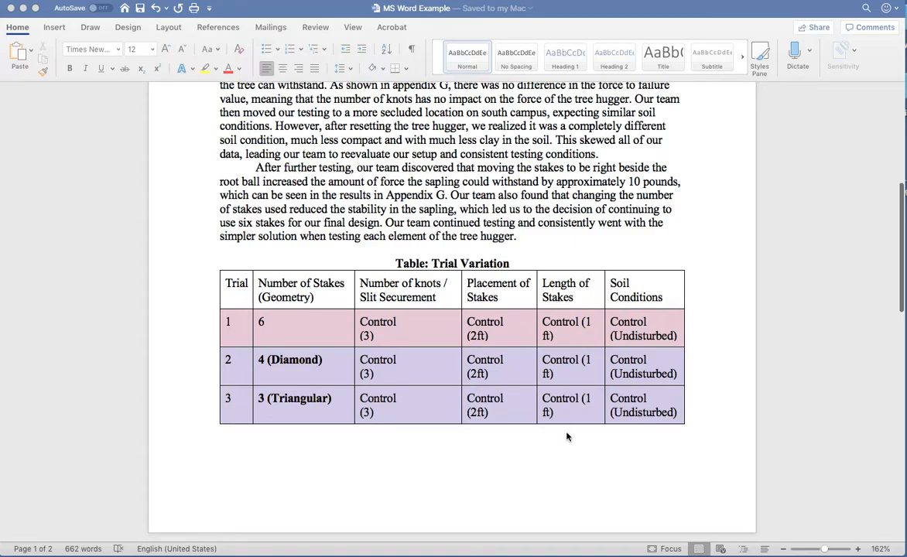
scroll(566, 437, "down", 2)
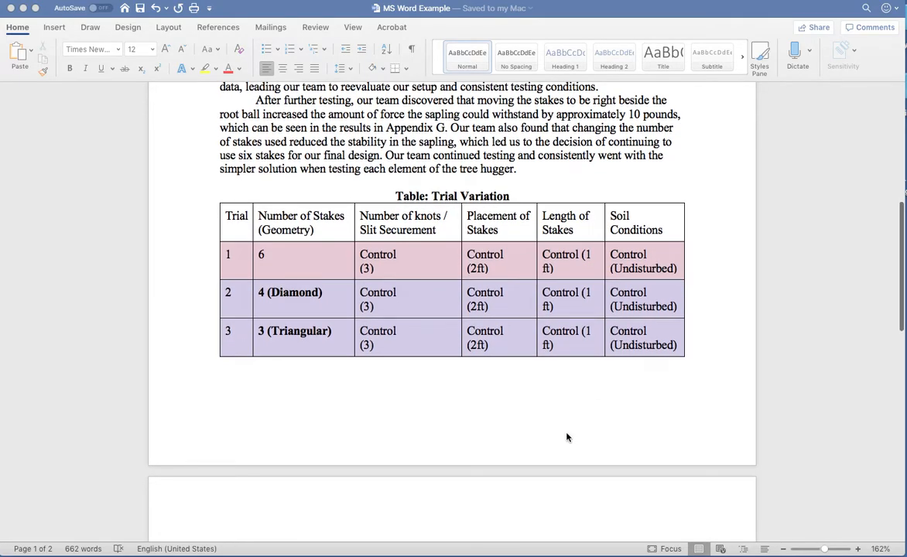
scroll(567, 438, "down", 2)
scroll(568, 442, "up", 2)
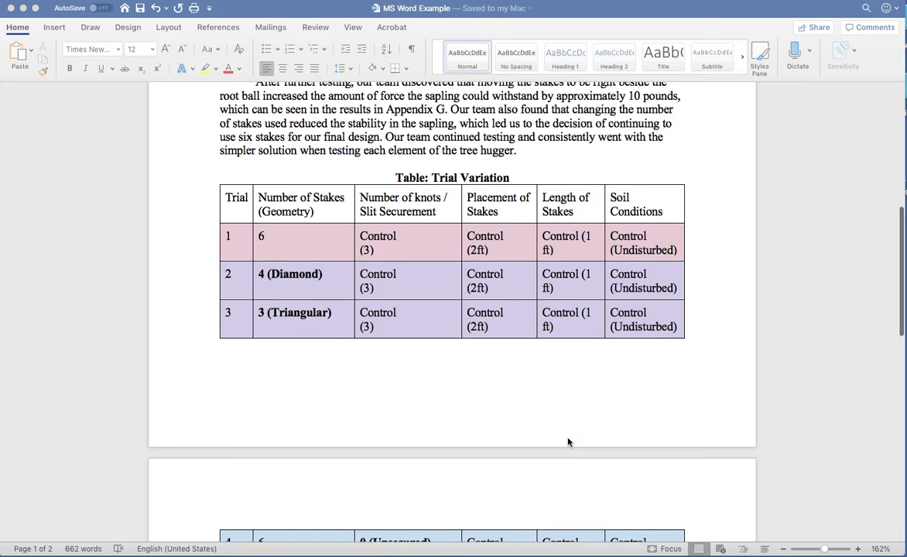
scroll(569, 445, "down", 2)
scroll(572, 453, "down", 2)
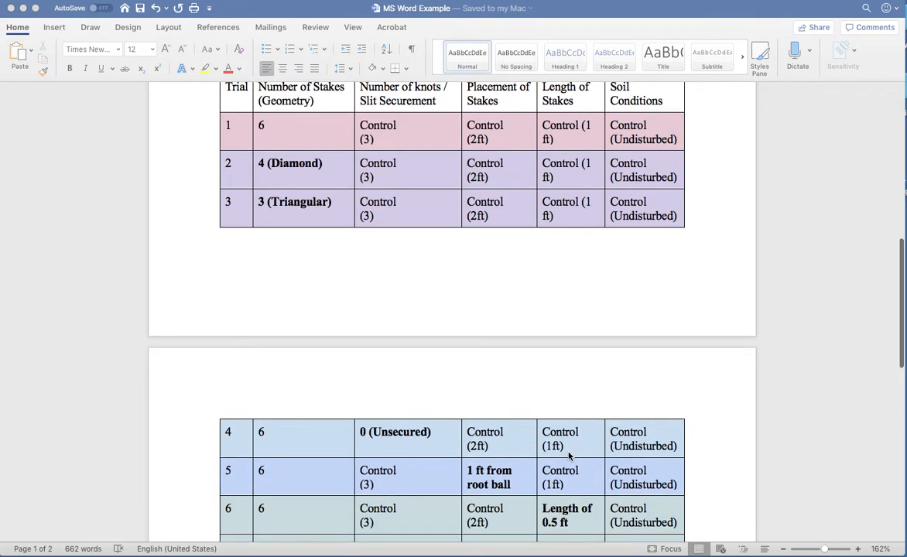
scroll(571, 455, "down", 2)
scroll(569, 455, "down", 2)
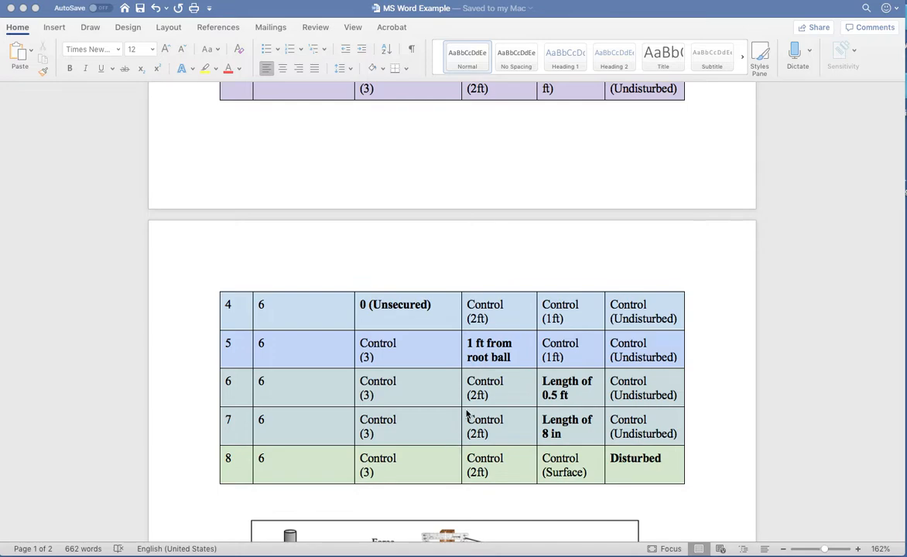
scroll(474, 413, "up", 1)
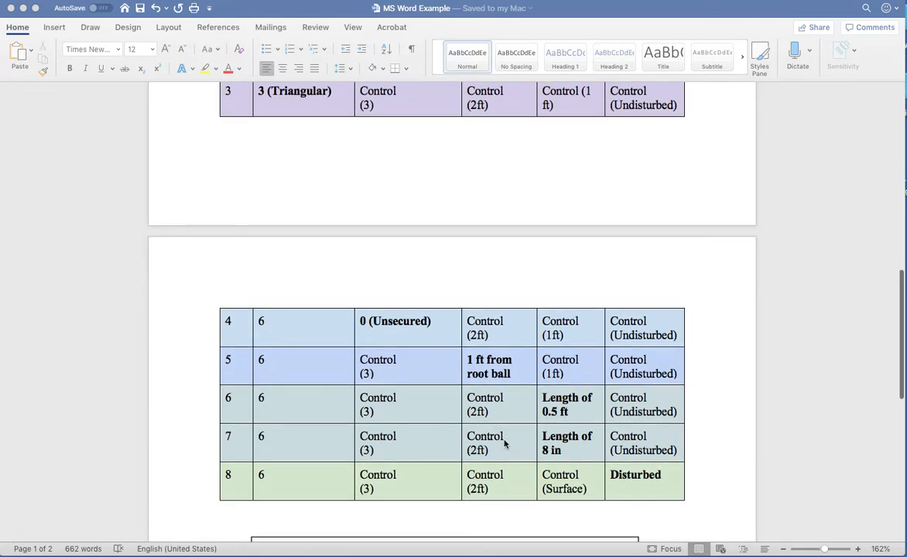
scroll(500, 448, "up", 2)
scroll(510, 449, "up", 2)
scroll(507, 453, "up", 1)
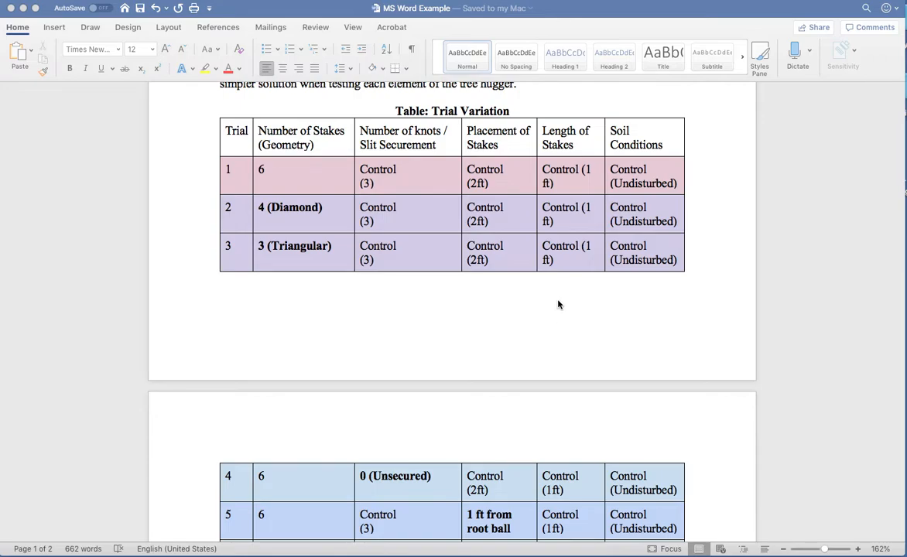
- Left-align the caption above the trial table and number it as "Table 3:"
scroll(559, 304, "up", 2)
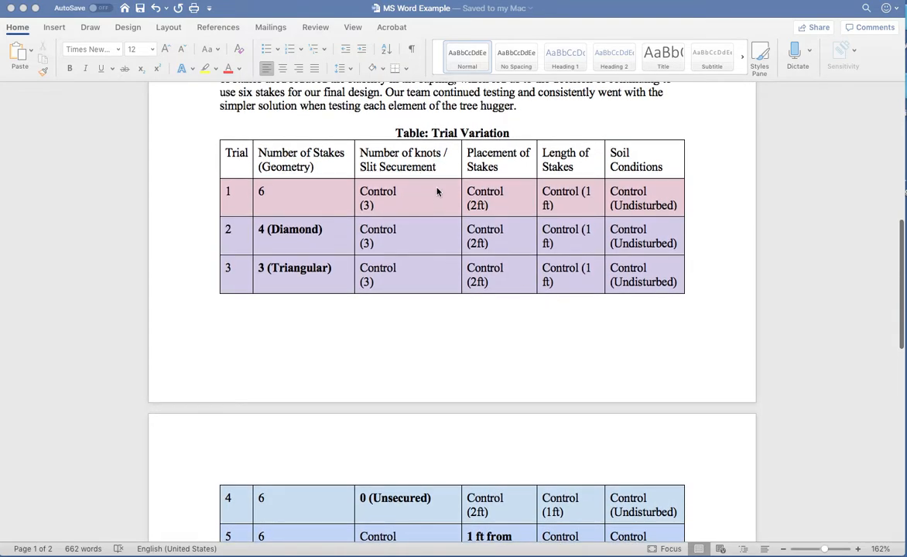
scroll(373, 232, "up", 4)
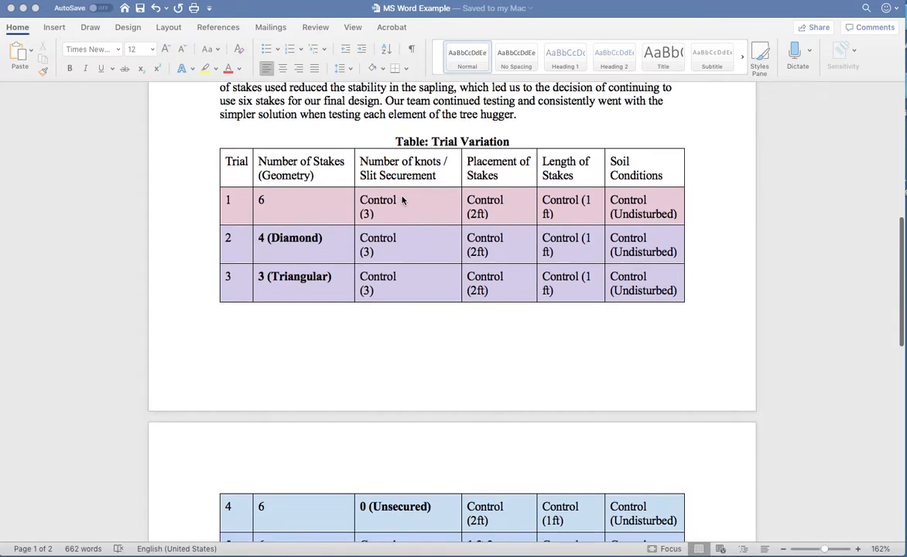
left_click(397, 185)
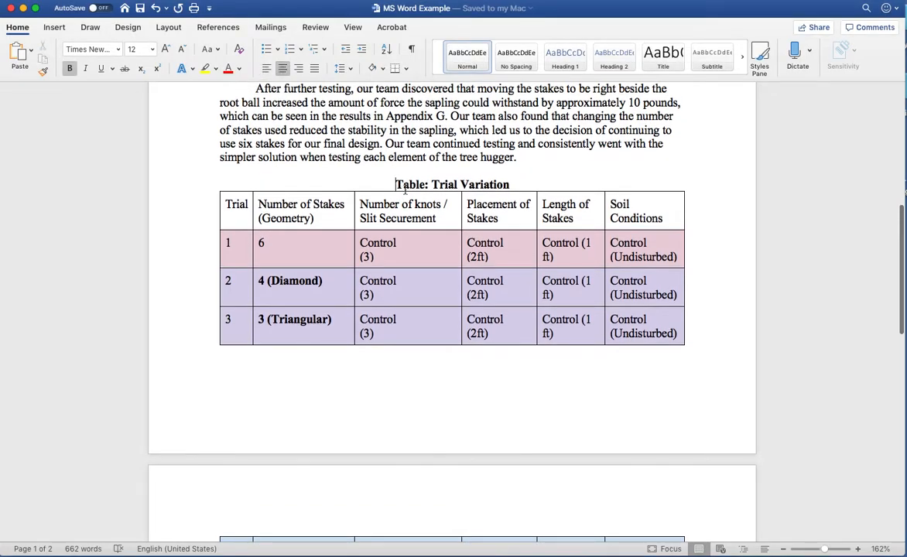
key("super+l")
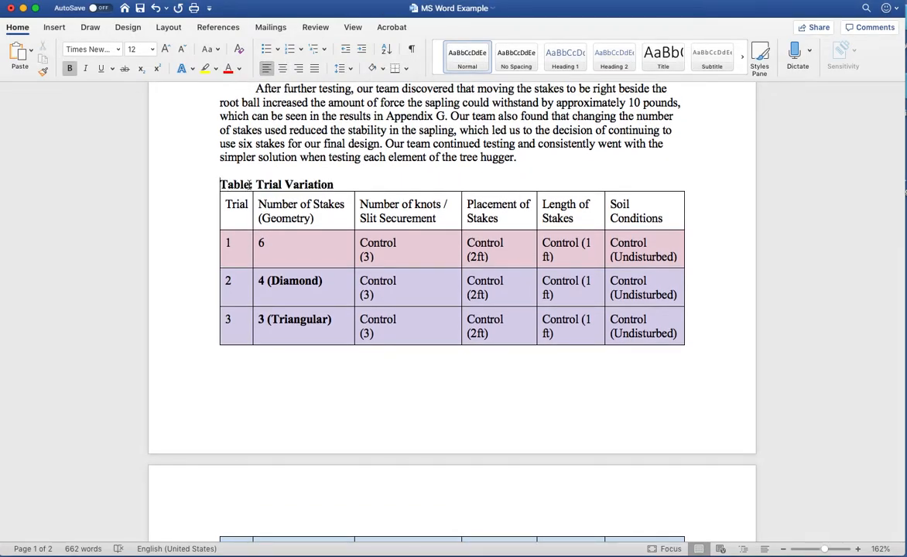
left_click(252, 184)
type("3")
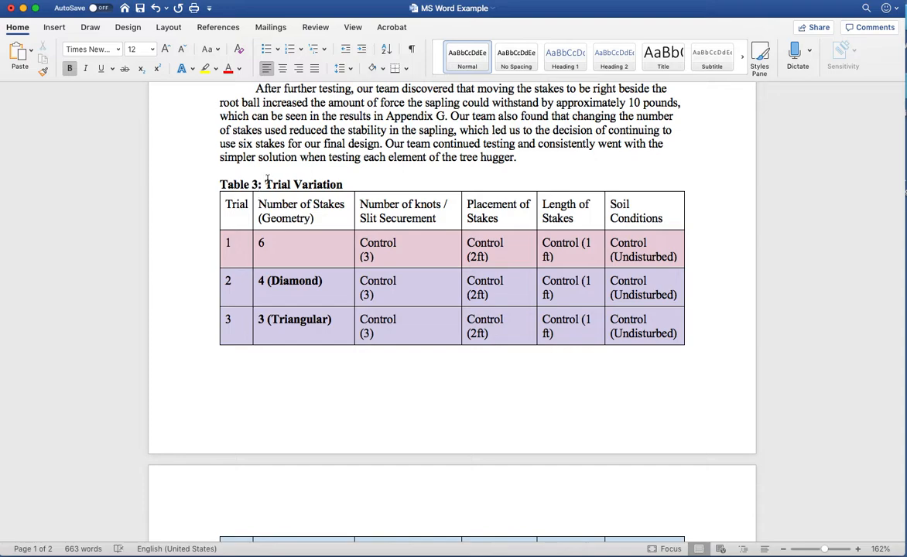
- Replace the caption title after "Table 3:" with the non-bold text "Experimental design for validation of Tree Hugger product."
mouse_move(265, 184)
left_mouse_down()
mouse_move(340, 184)
mouse_move(265, 184)
left_mouse_up()
key("super+b")
left_click(344, 174)
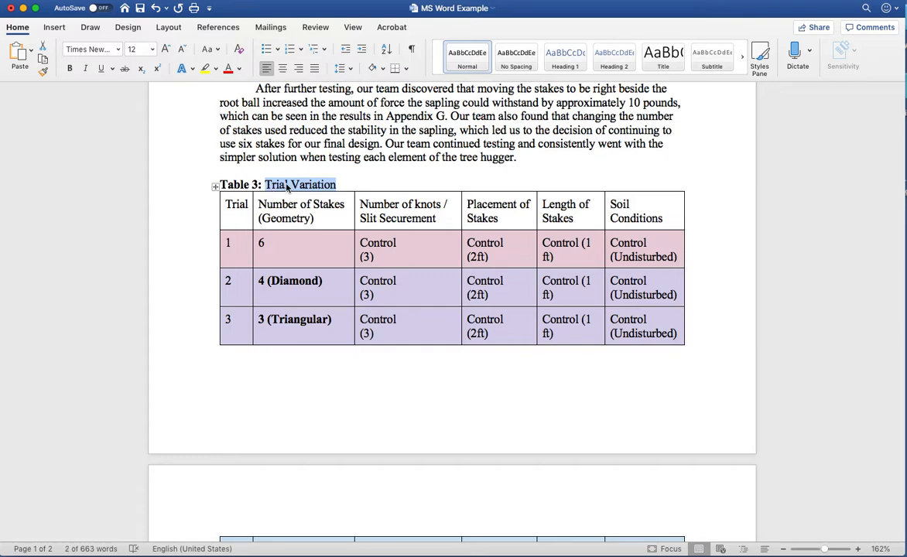
type("Experimenta")
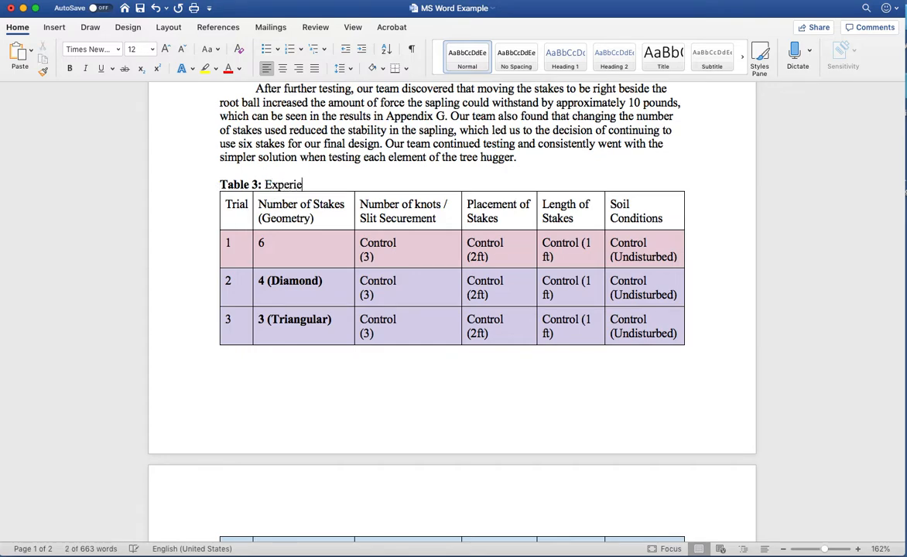
type("l Des")
key("BackSpace")
key("BackSpace")
key("BackSpace")
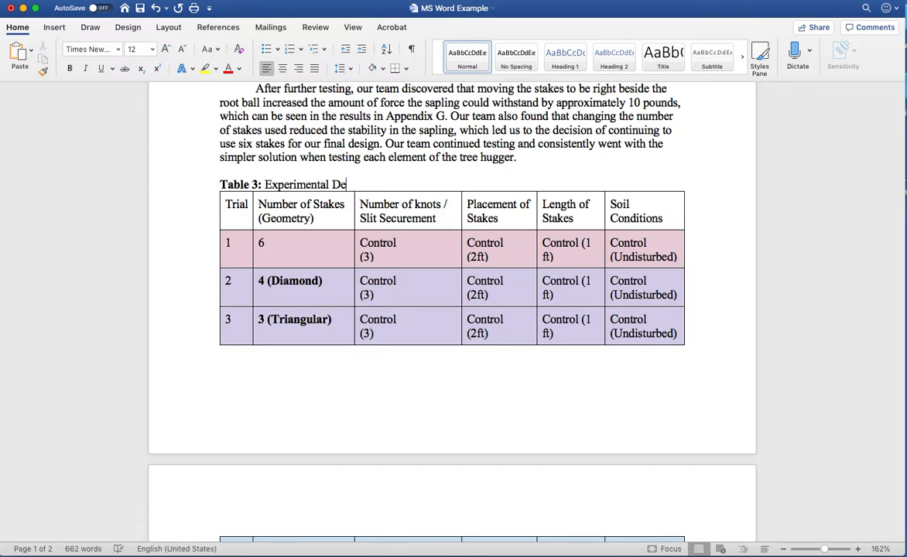
type("design for valid")
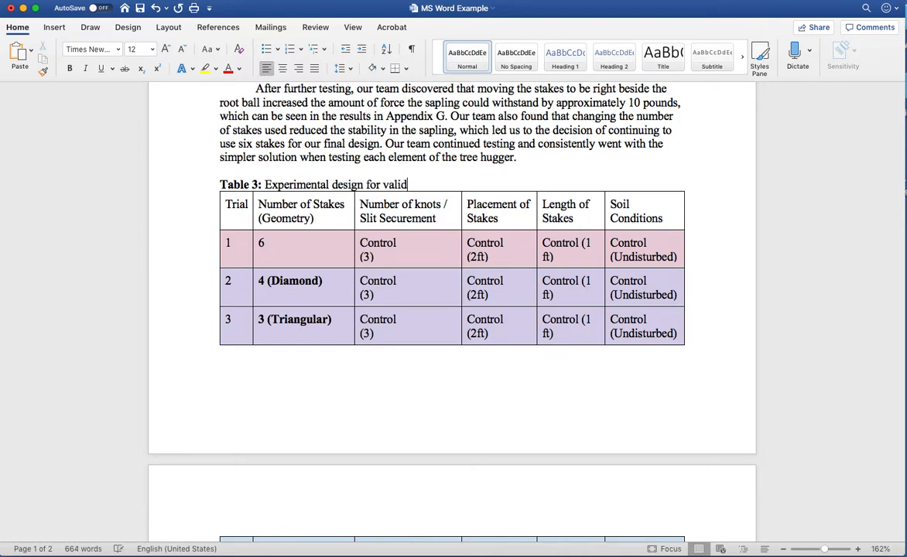
type("ation of Tree Hug")
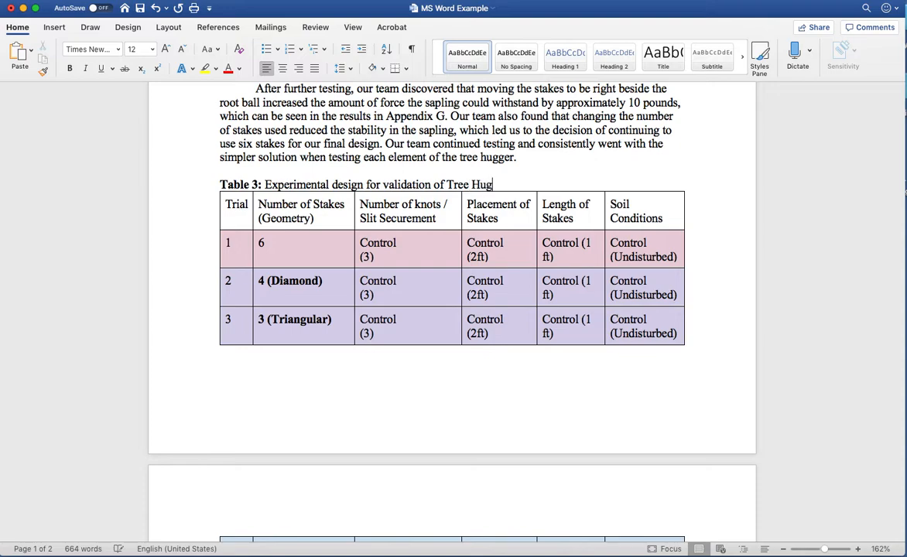
type("ger product.")
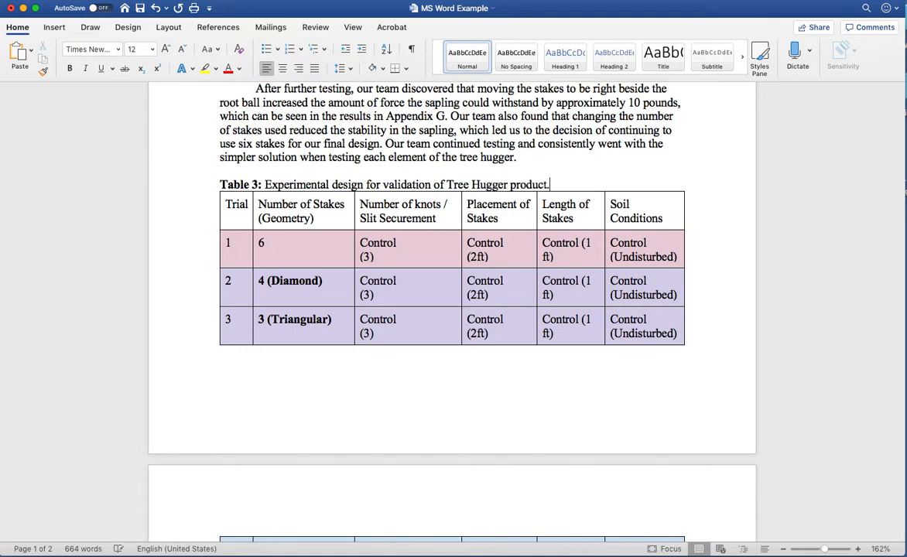
- Insert the sentence "Testing parameters were defined according to Table 3." after the first sentence of the testing set up paragraph
left_click(221, 185)
scroll(372, 324, "down", 3)
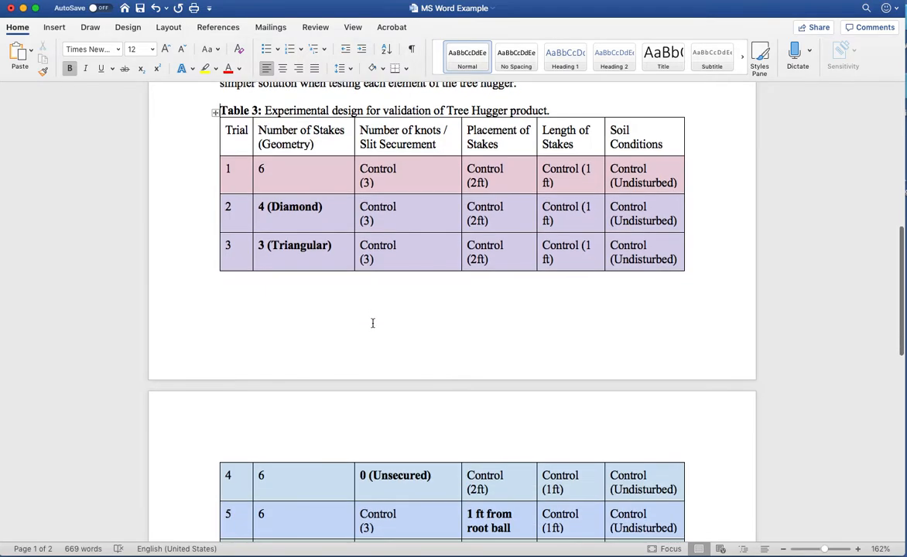
scroll(373, 326, "down", 4)
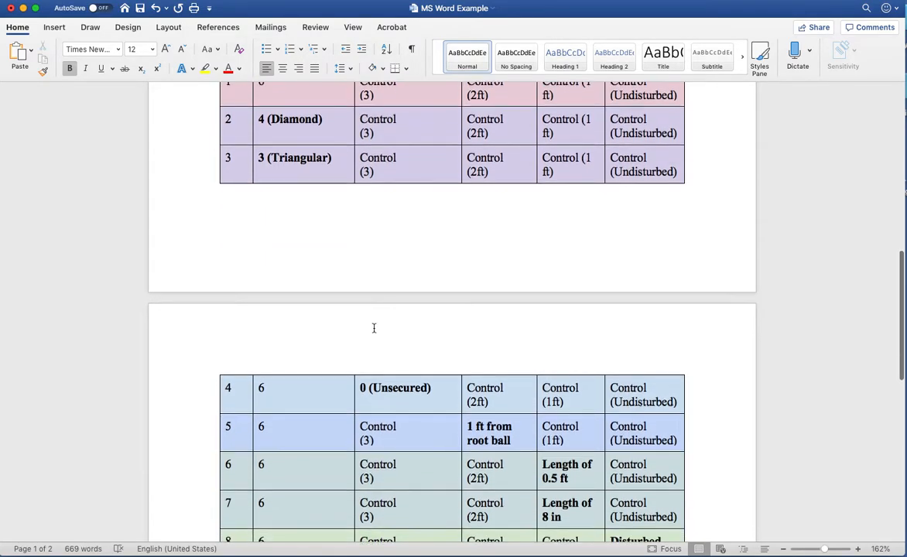
scroll(373, 325, "up", 11)
scroll(373, 325, "up", 4)
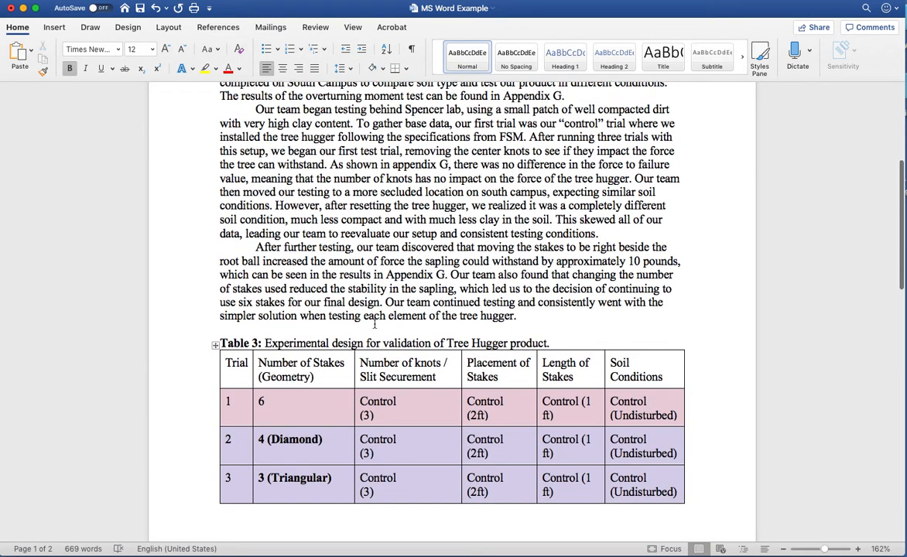
scroll(376, 322, "up", 4)
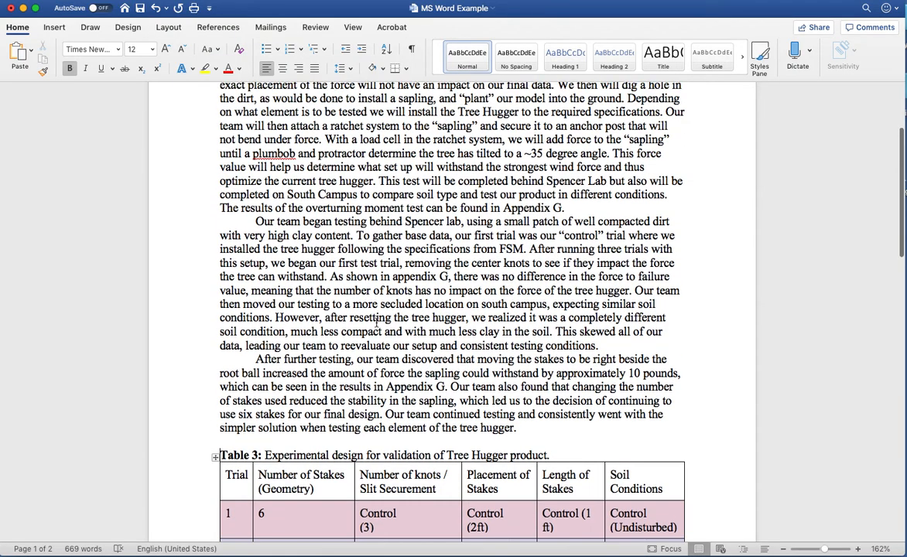
scroll(377, 324, "up", 2)
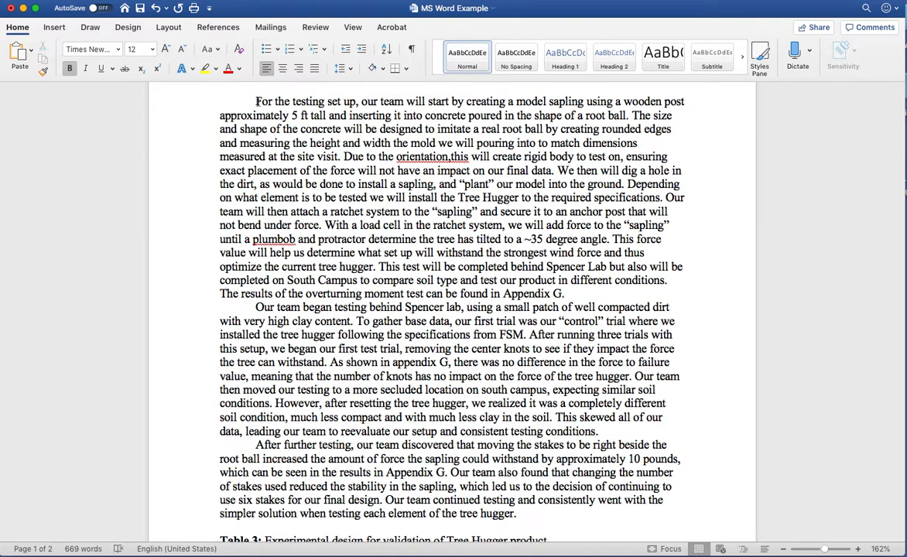
left_click(257, 102)
left_click(628, 115)
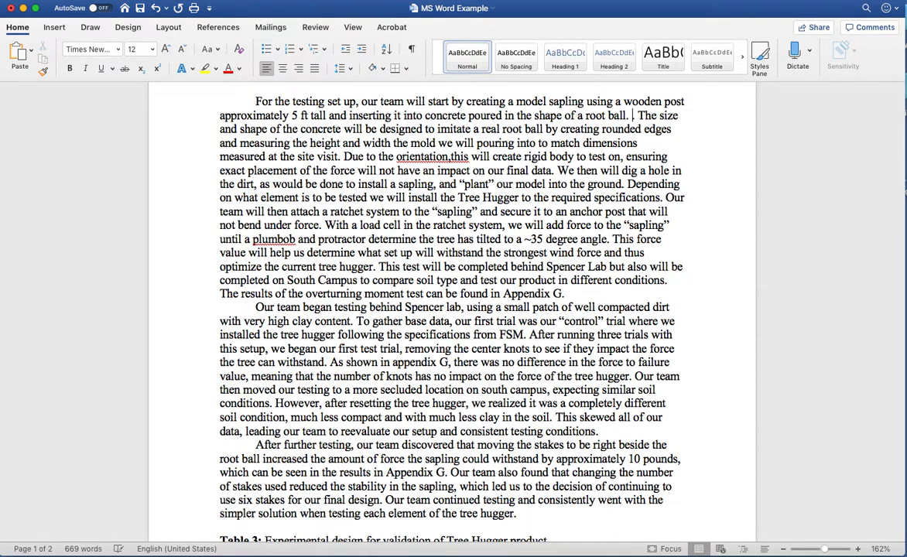
type("Testing parameters were def")
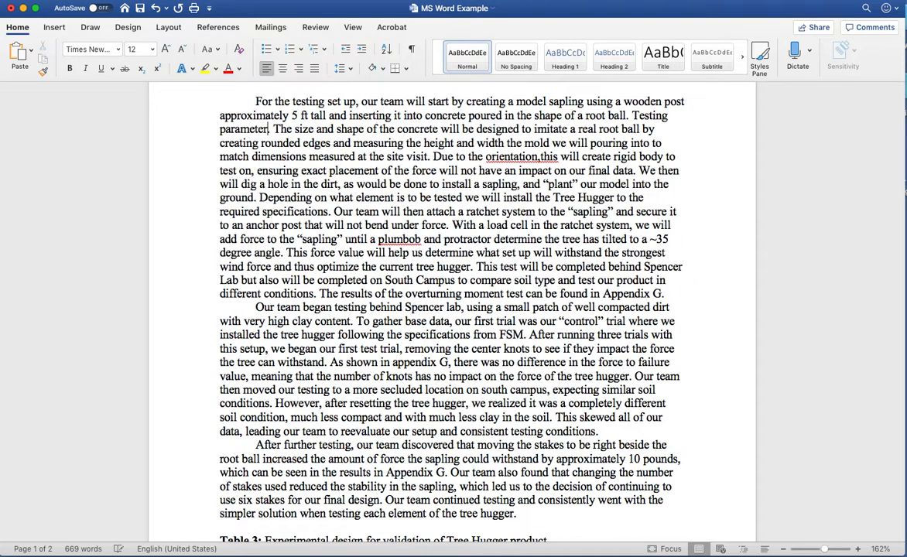
type("ined ass")
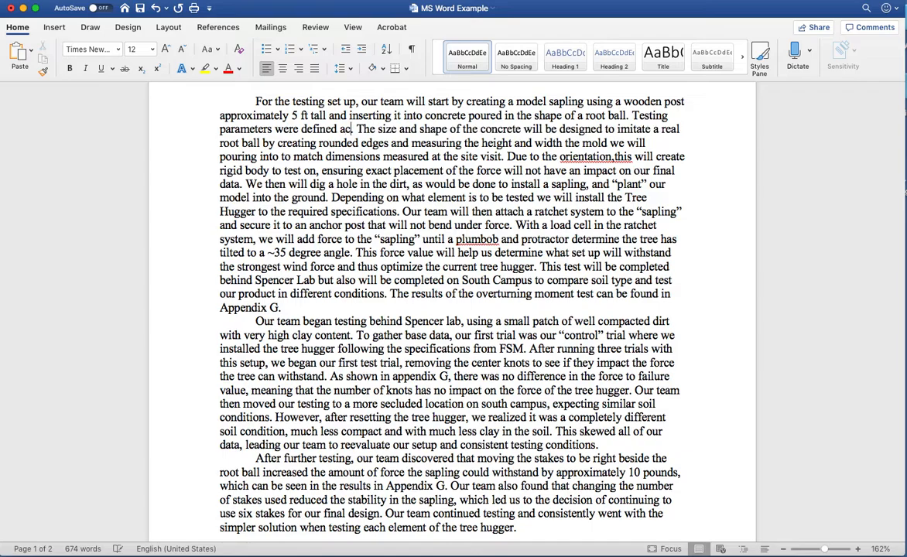
key("BackSpace")
key("BackSpace")
type("ccording to ")
type("Table 3.")
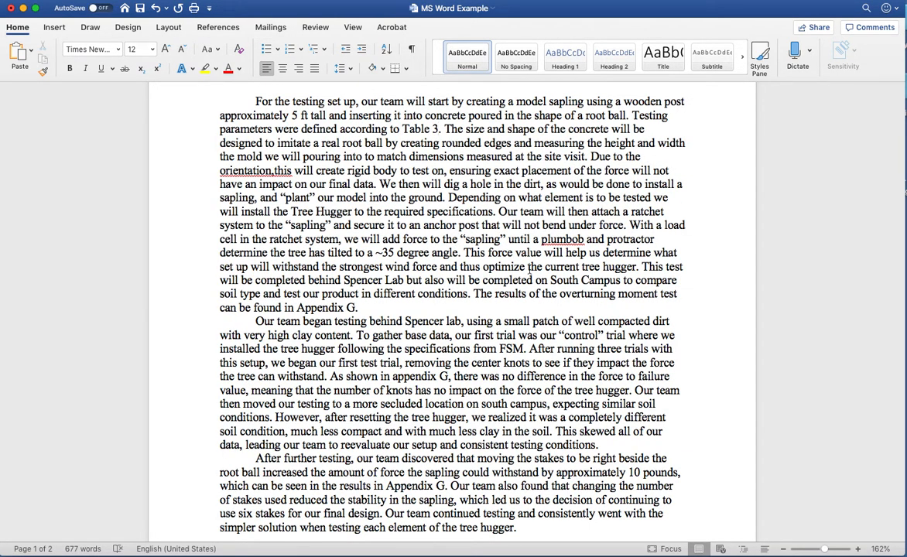
- Insert a page break before the Table 3 caption so the caption and whole table start on a new page
scroll(531, 263, "down", 7)
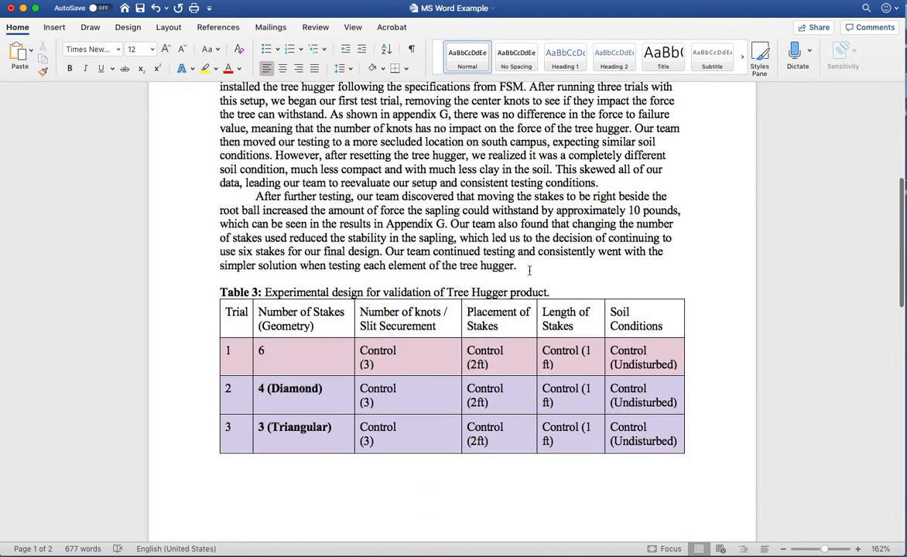
left_click(222, 250)
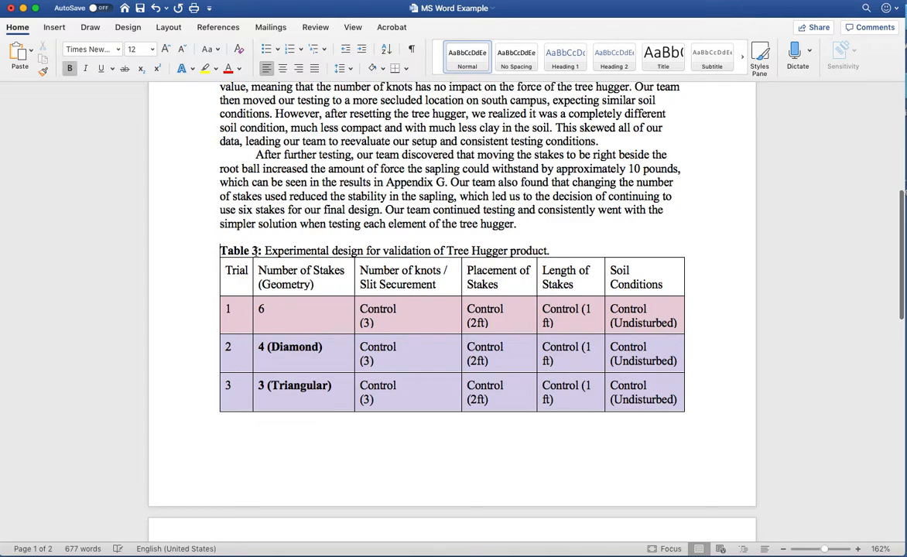
scroll(308, 253, "down", 6)
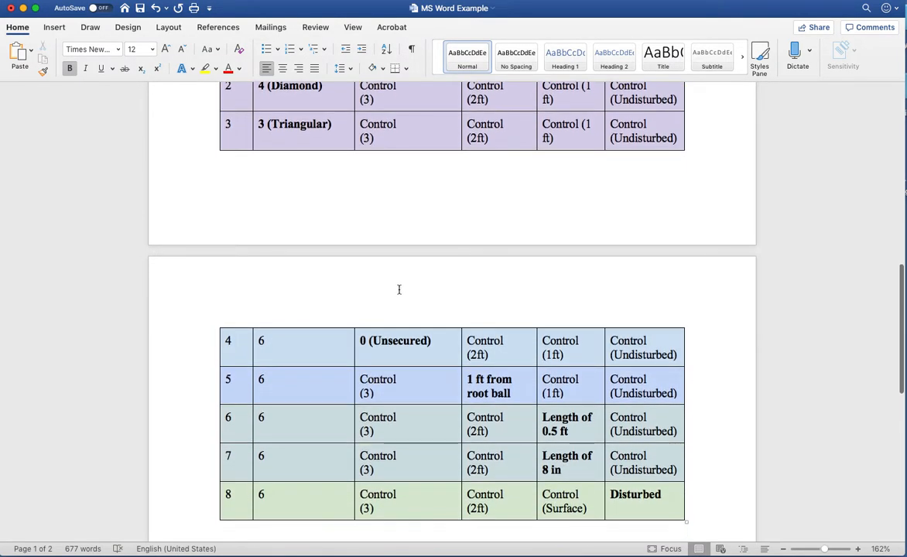
scroll(398, 290, "up", 3)
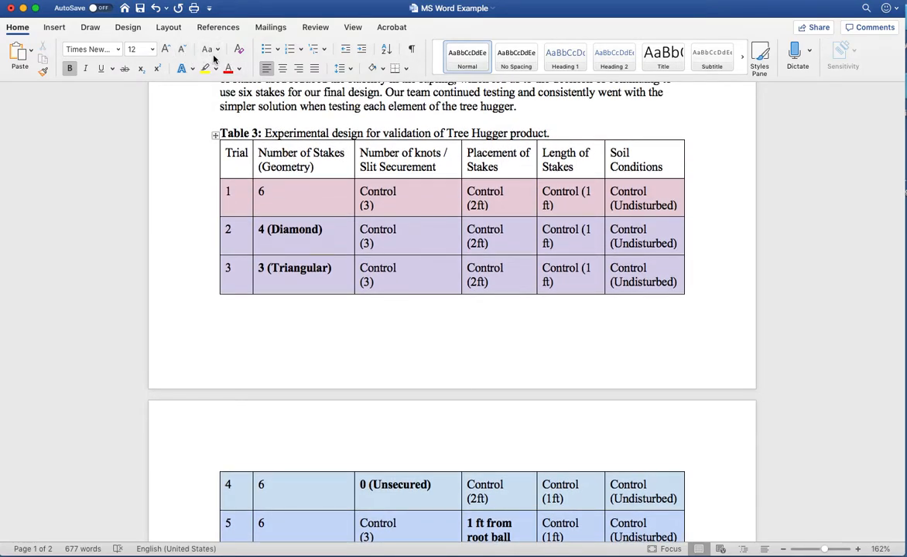
left_click(64, 29)
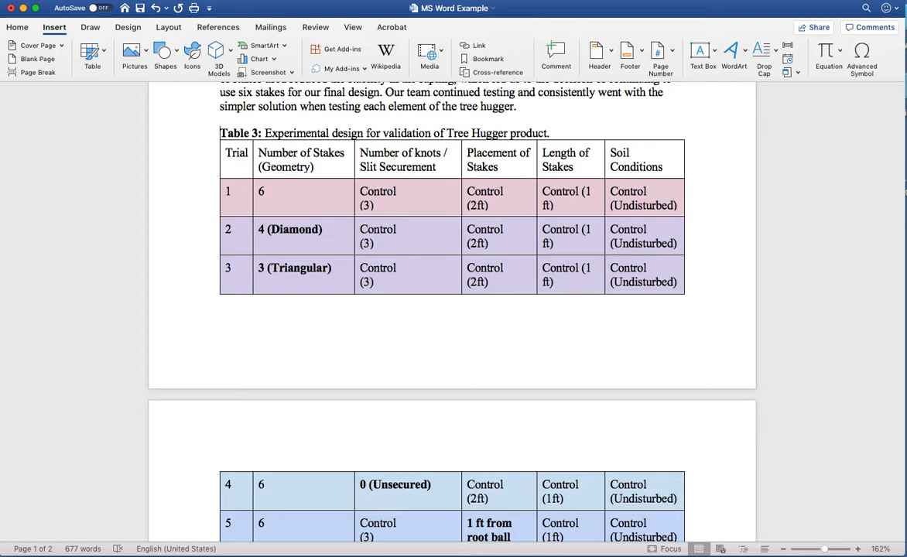
left_click(65, 0)
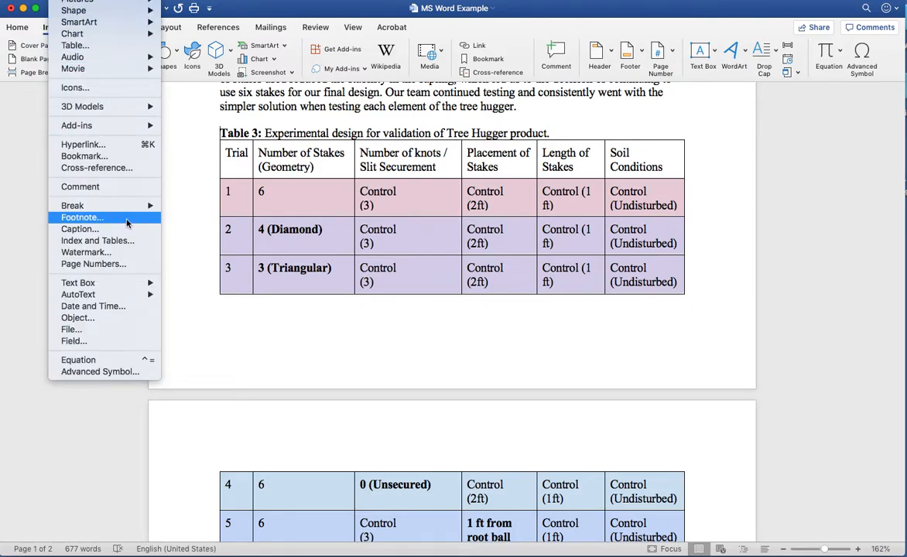
mouse_move(118, 202)
left_click(186, 194)
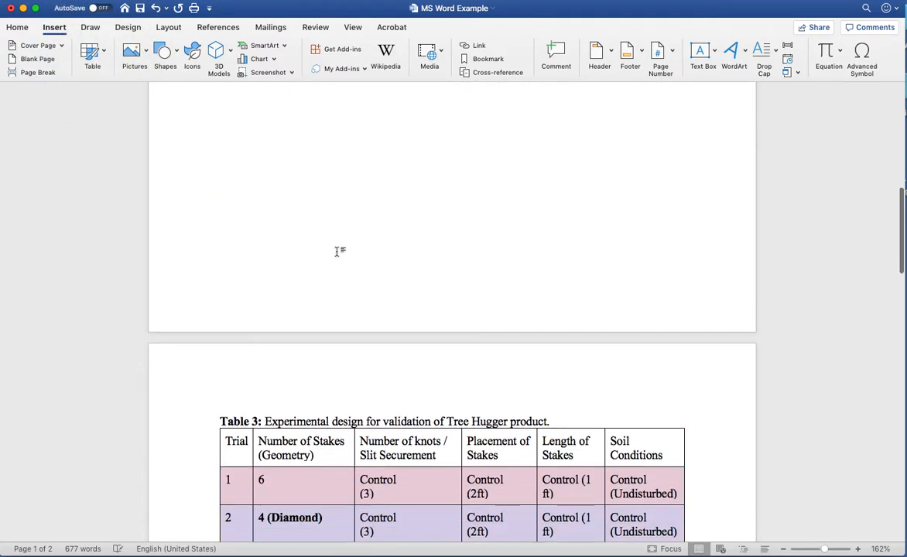
- Remove the background shading from all cells of Table 3
scroll(336, 252, "down", 10)
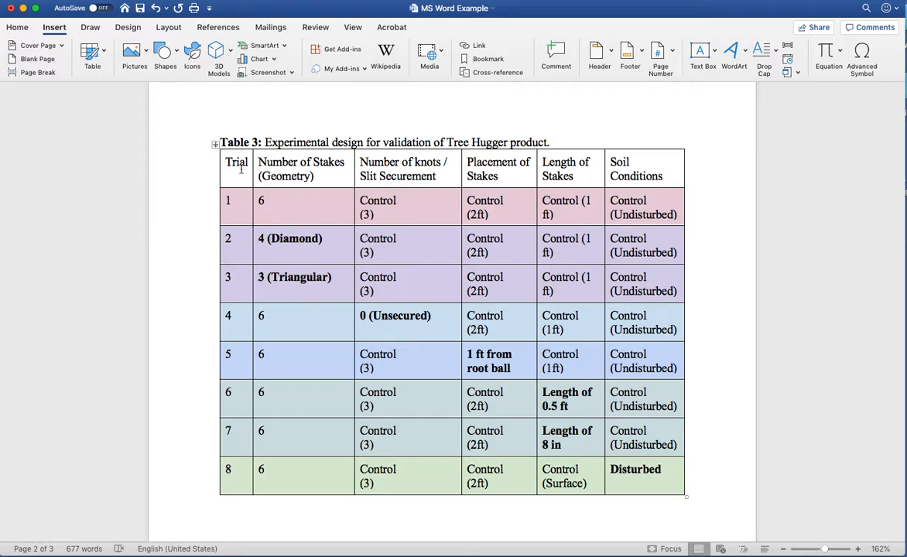
left_click_drag(230, 164, 626, 442)
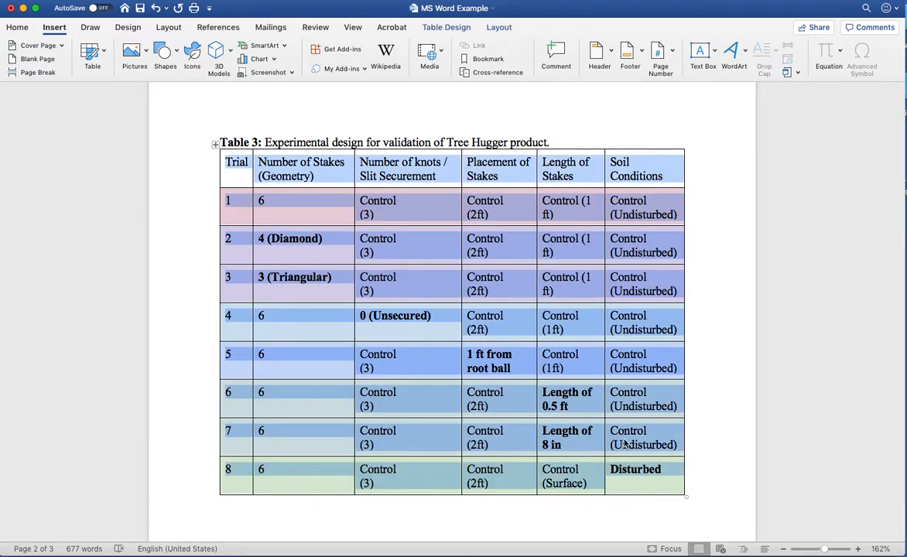
left_click(466, 29)
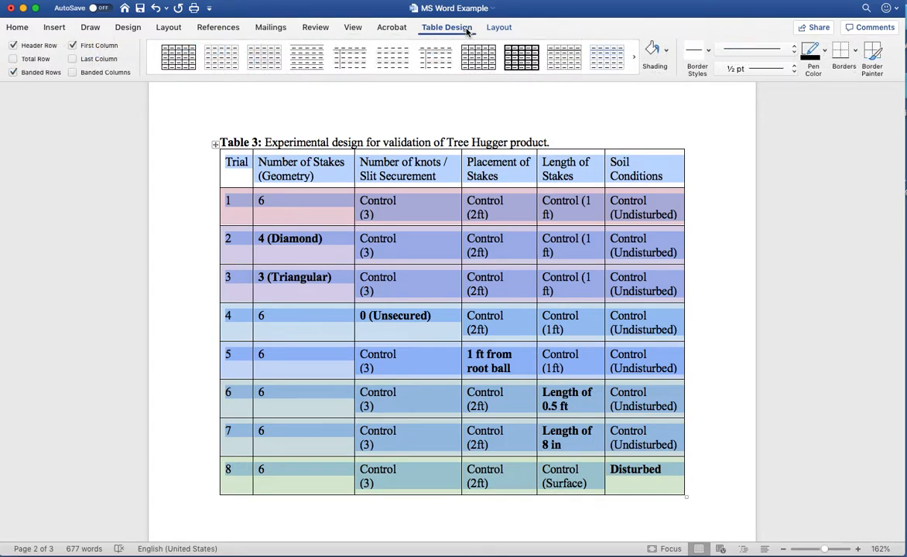
left_click(496, 27)
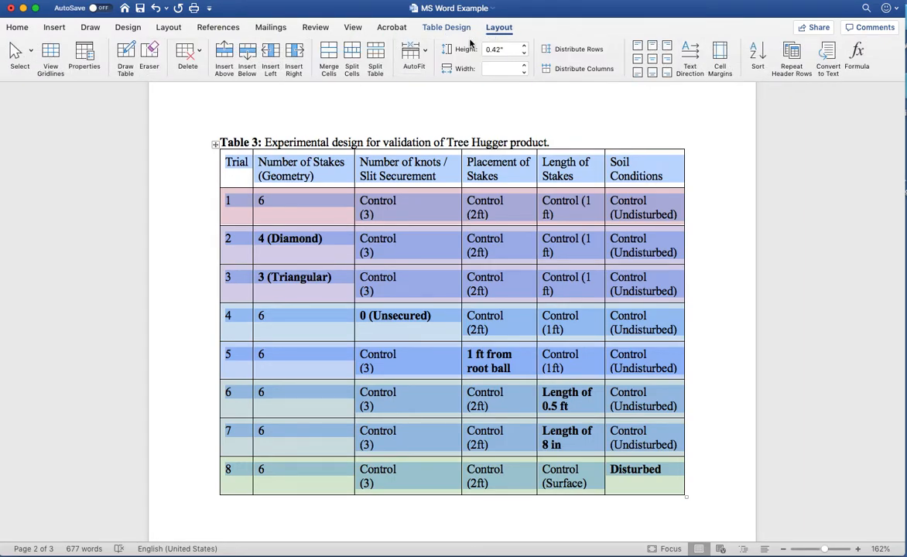
left_click(430, 29)
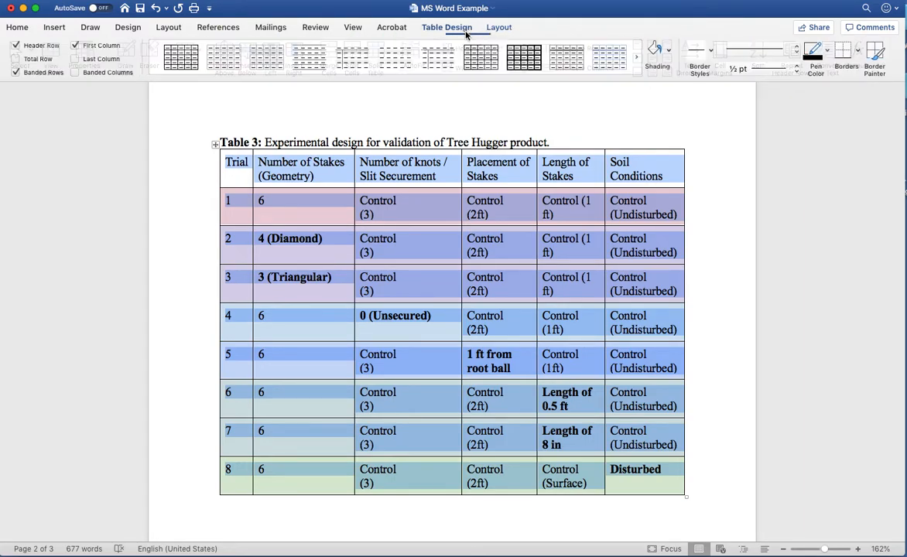
left_click(658, 61)
left_click(674, 78)
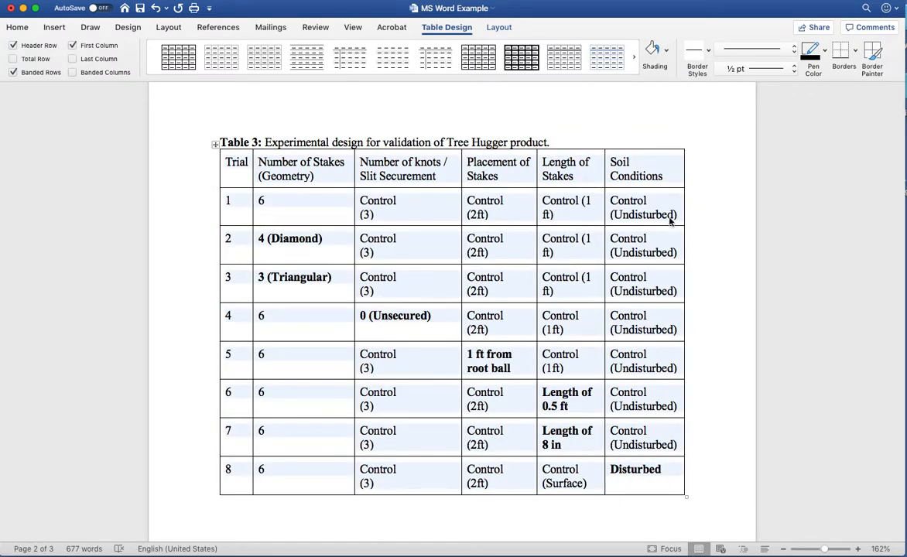
- Remove bold formatting from all the text in Table 3
left_click(17, 28)
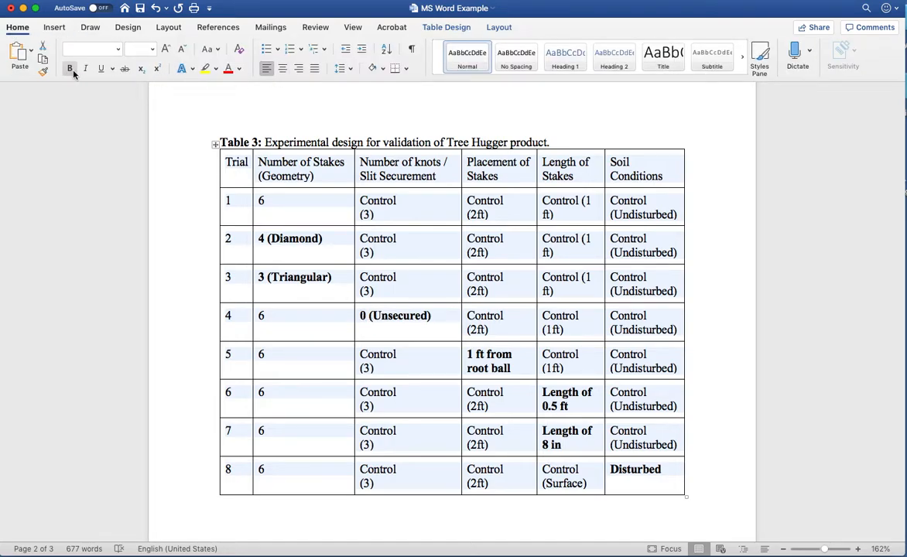
left_click(72, 70)
left_click(71, 69)
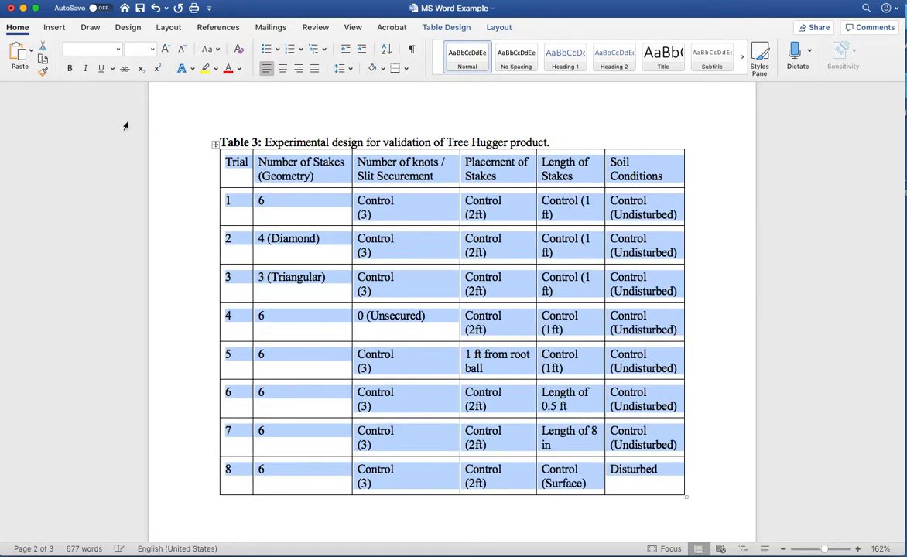
- Make the header row of Table 3 bold
left_click(325, 214)
left_click(178, 163)
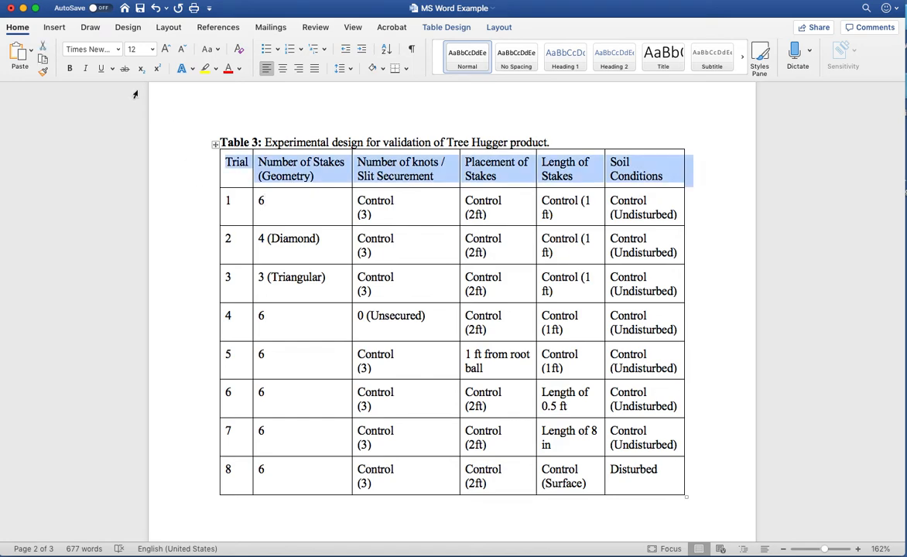
left_click(68, 70)
left_click(386, 220)
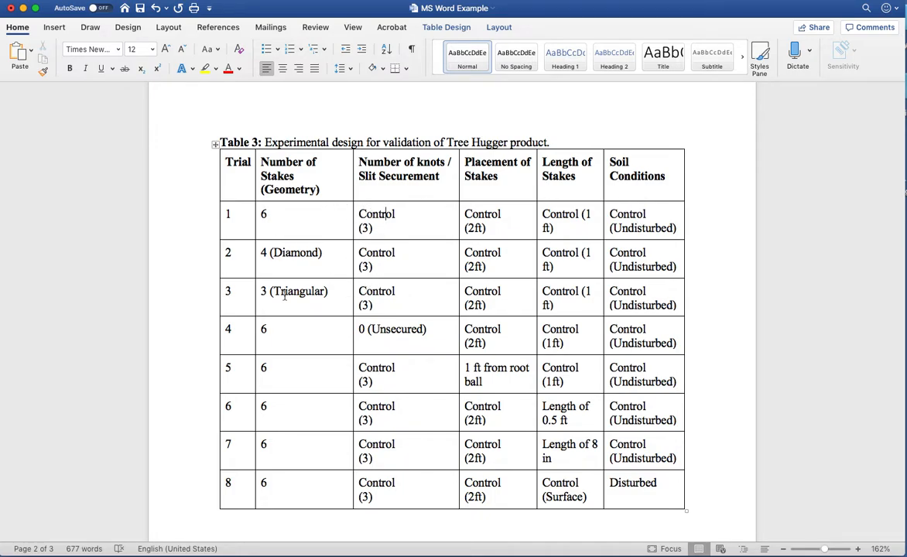
- Delete "(Geometry)" from the "Number of Stakes" column heading in Table 3
scroll(357, 387, "up", 1)
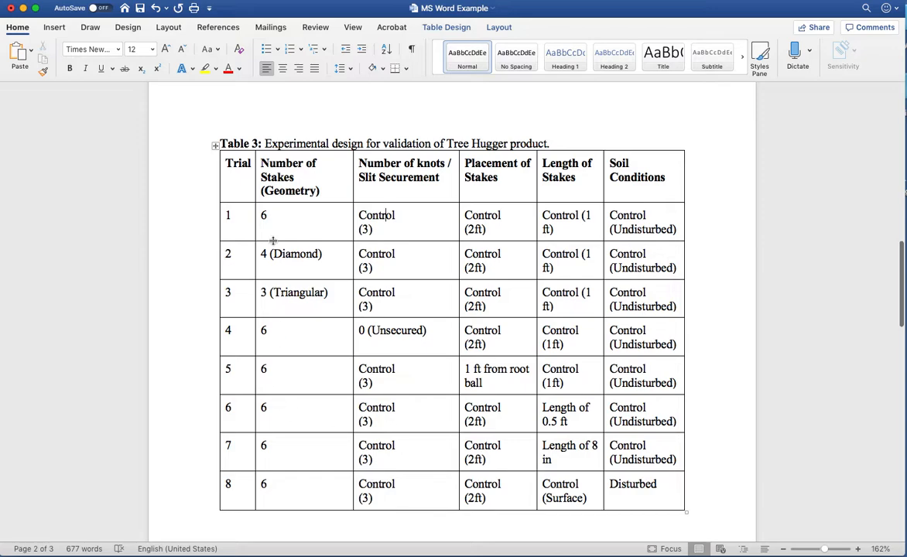
left_click_drag(327, 188, 263, 192)
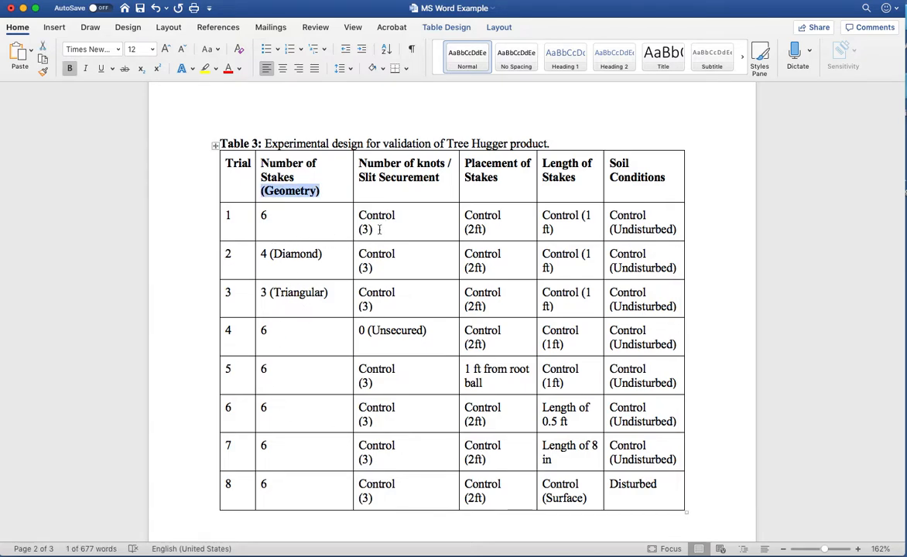
key("BackSpace")
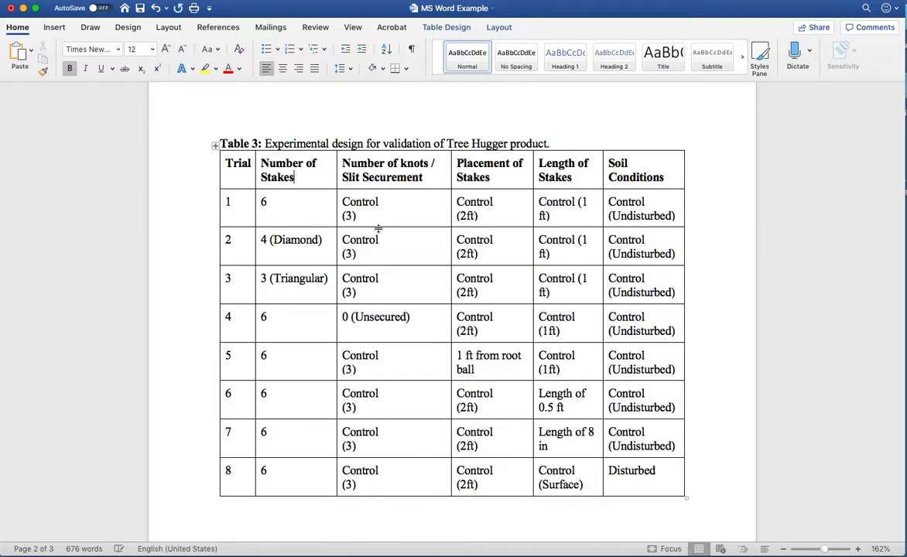
- Change the number of stakes entry for trial 1 to "6 (Control)" and copy that text
left_click(298, 204)
type("(Control)")
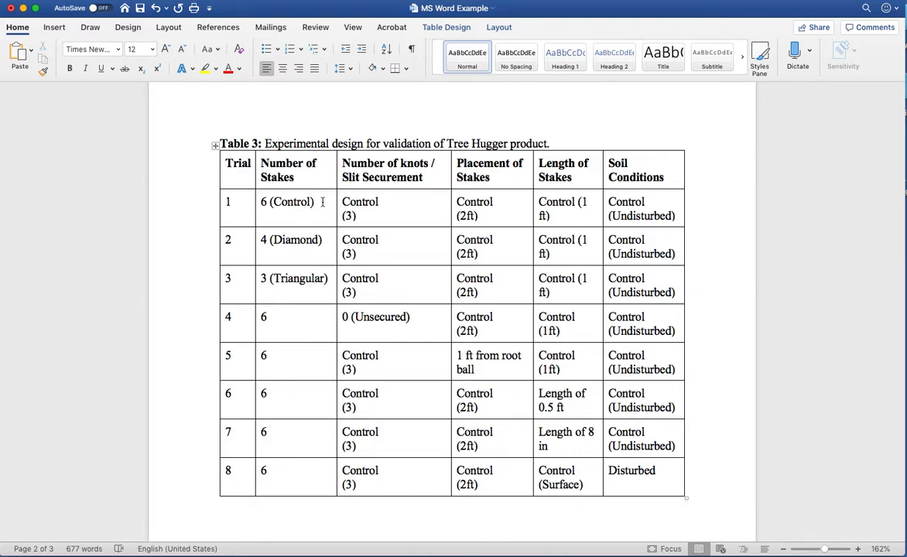
left_click_drag(322, 202, 260, 202)
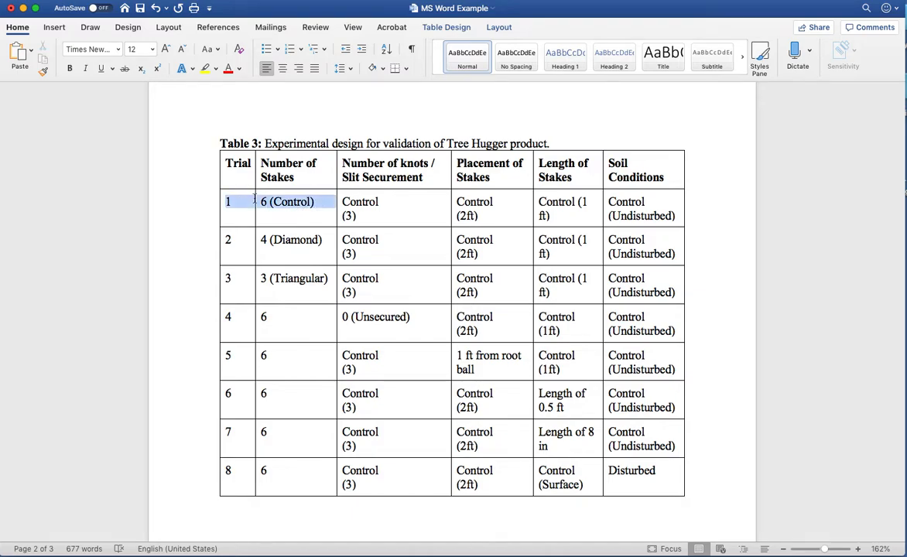
left_click(318, 202)
left_click_drag(318, 202, 259, 202)
key("super+c")
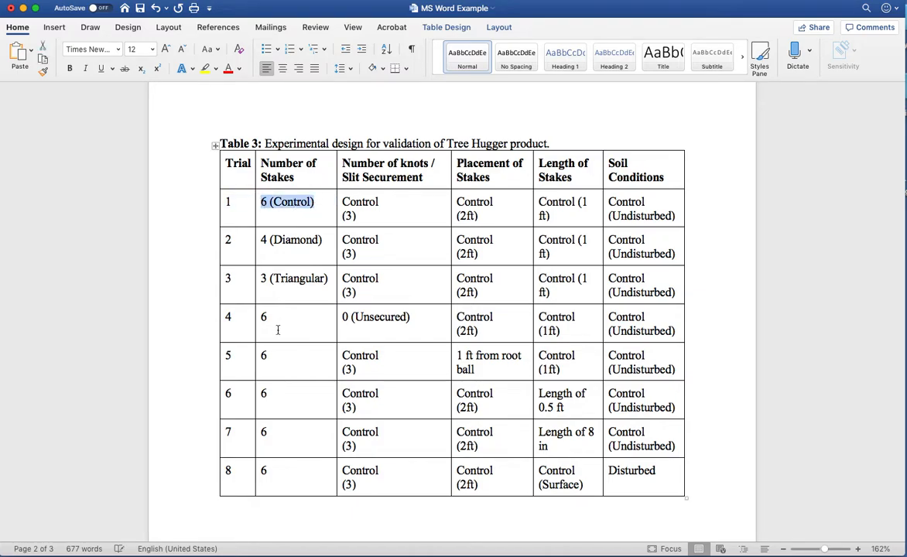
- Replace the number of stakes entries for trials 4 through 8 with the copied text "6 (Control)"
left_click(269, 318)
key("BackSpace")
key("super+v")
left_click(275, 358)
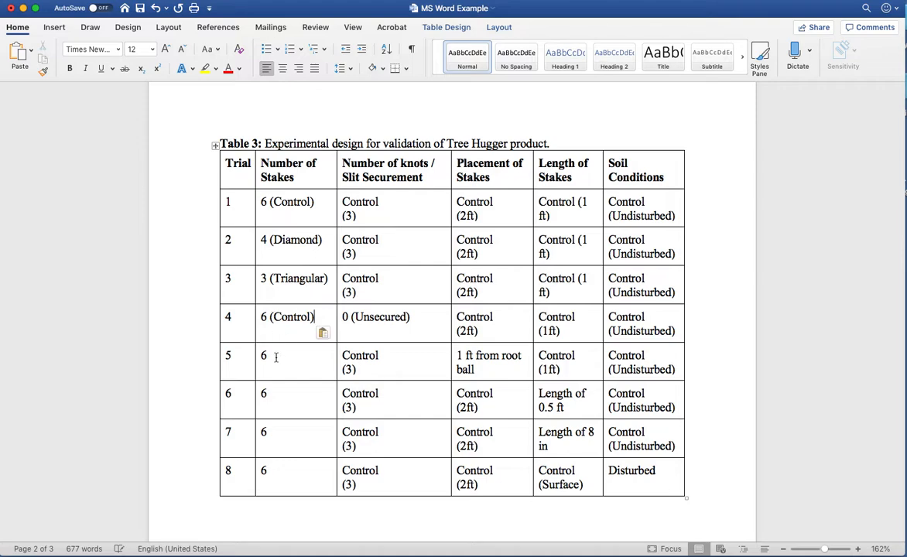
key("BackSpace")
key("super+v")
left_click(288, 394)
key("BackSpace")
key("super+v")
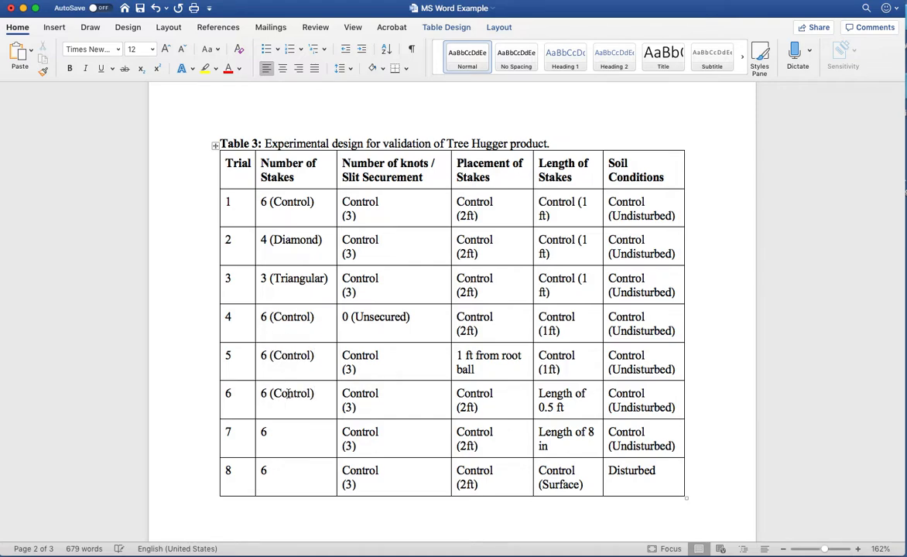
left_click(313, 432)
key("BackSpace")
key("super+v")
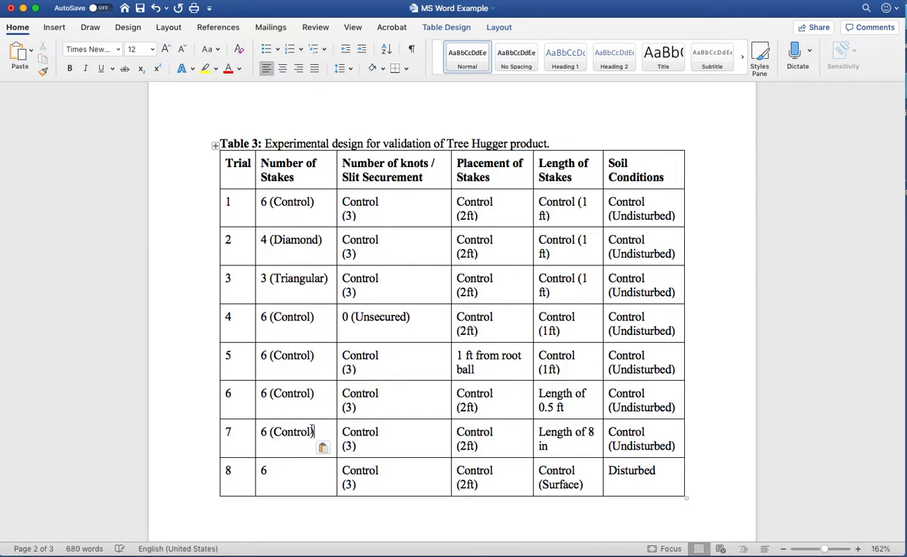
left_click(300, 472)
key("BackSpace")
key("super+v")
- Delete "(Diamond)" and "(Triangular)" from the stakes entries of trials 2 and 3, leaving only the numbers 4 and 3
left_click_drag(326, 236, 285, 241)
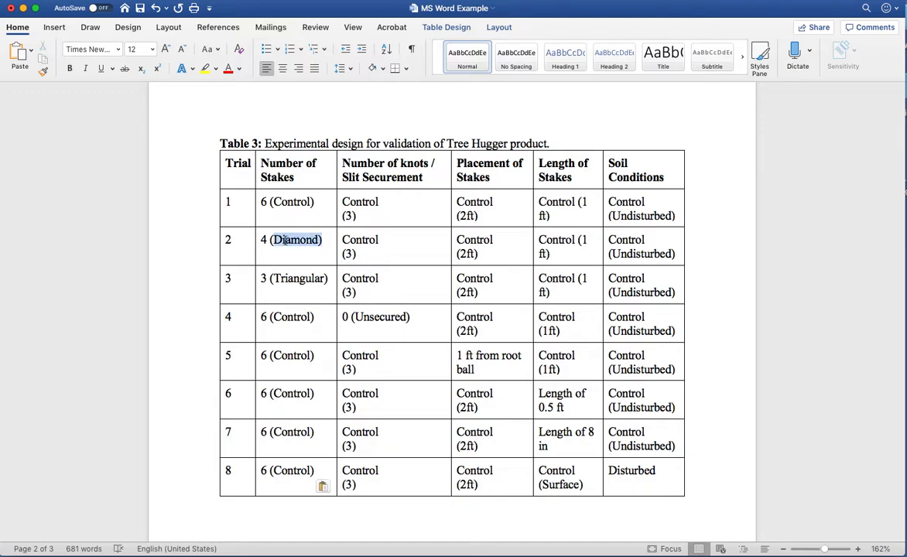
key("BackSpace")
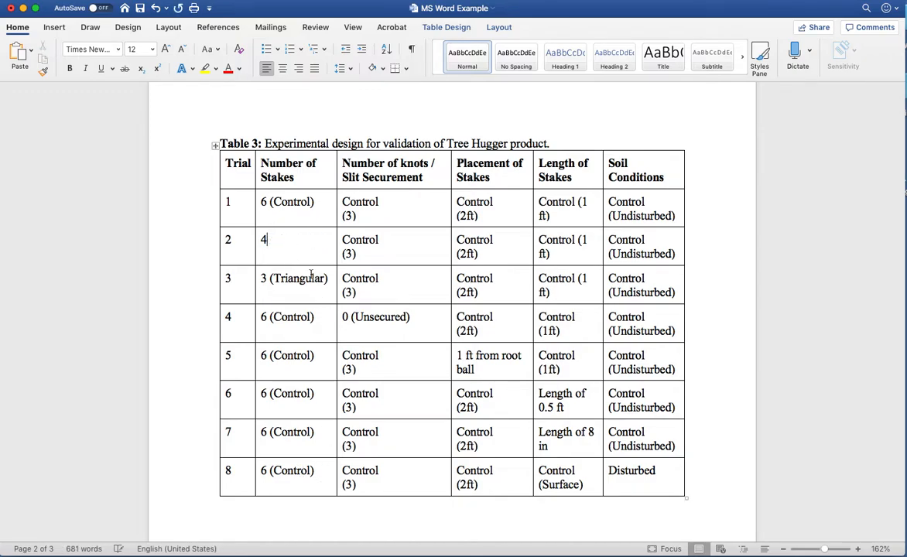
left_click_drag(326, 283, 274, 282)
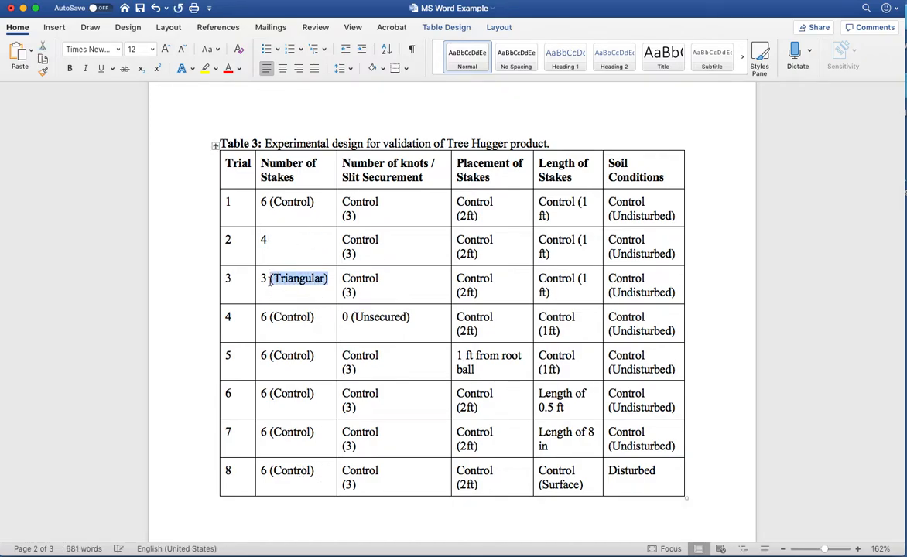
key("BackSpace")
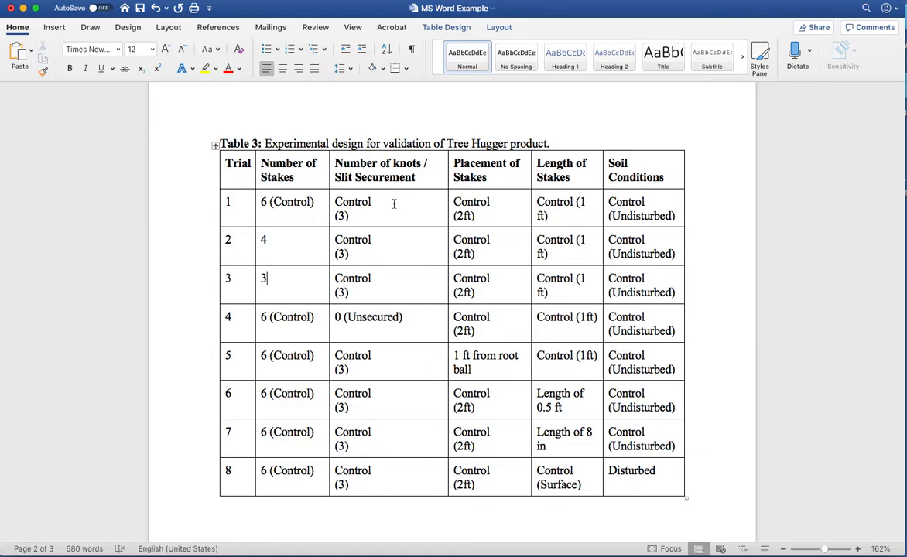
- Shorten the knots column heading to "Number of Knots" by removing "/ Slit Securement" and capitalizing "Knots"
left_click_drag(424, 171, 418, 178)
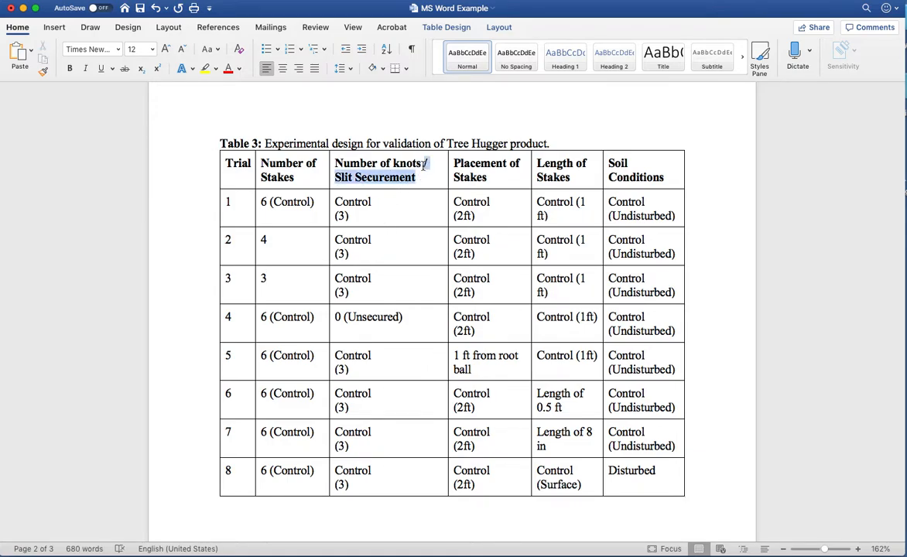
key("BackSpace")
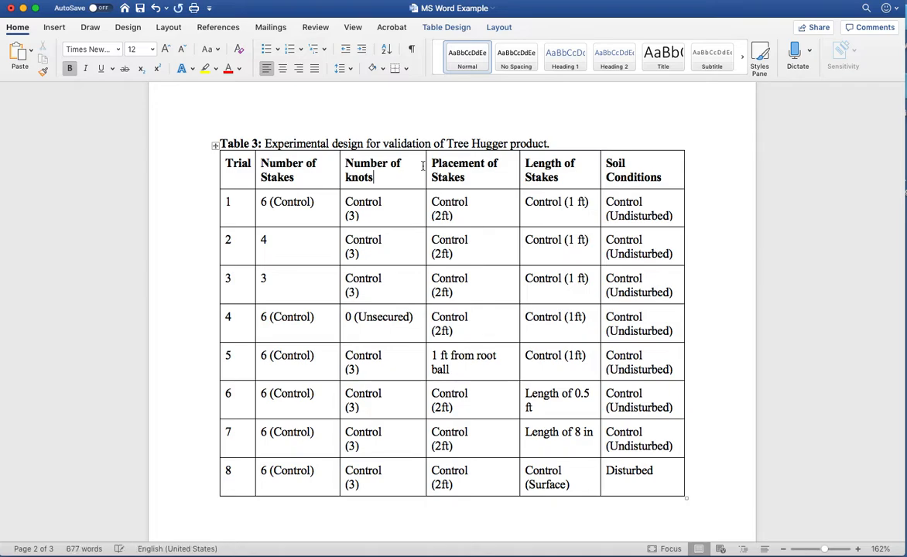
left_click(347, 177)
key("BackSpace")
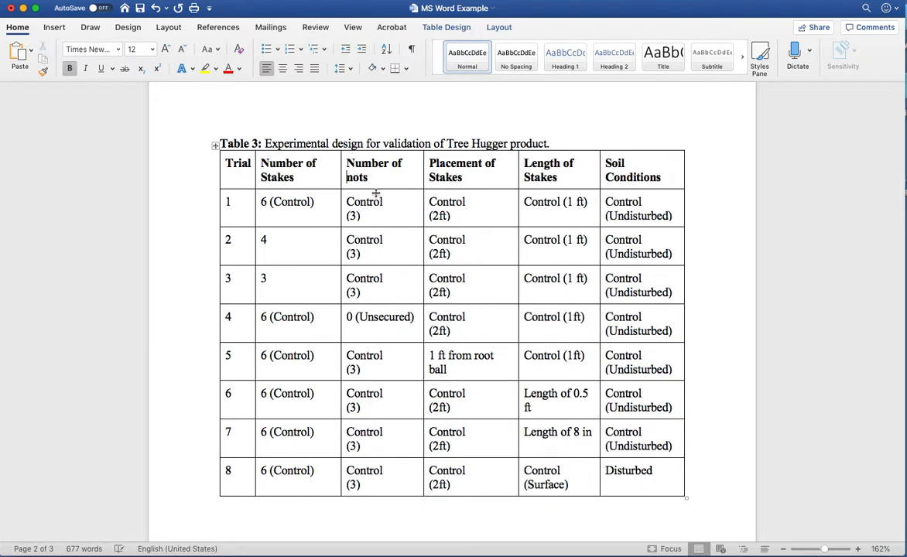
type("K")
- Abbreviate "Number of" to "No." in the stakes column heading
left_click_drag(317, 164, 261, 164)
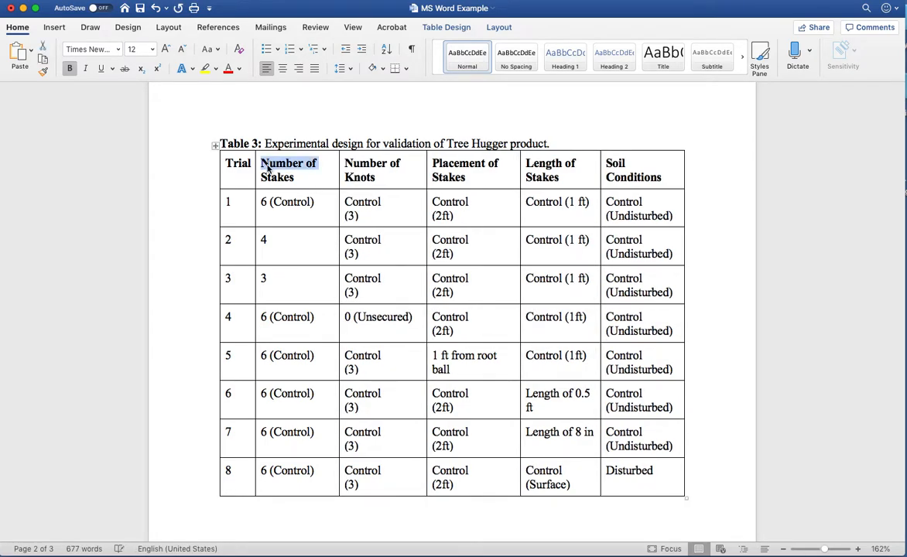
type("No.")
scroll(346, 179, "up", 1)
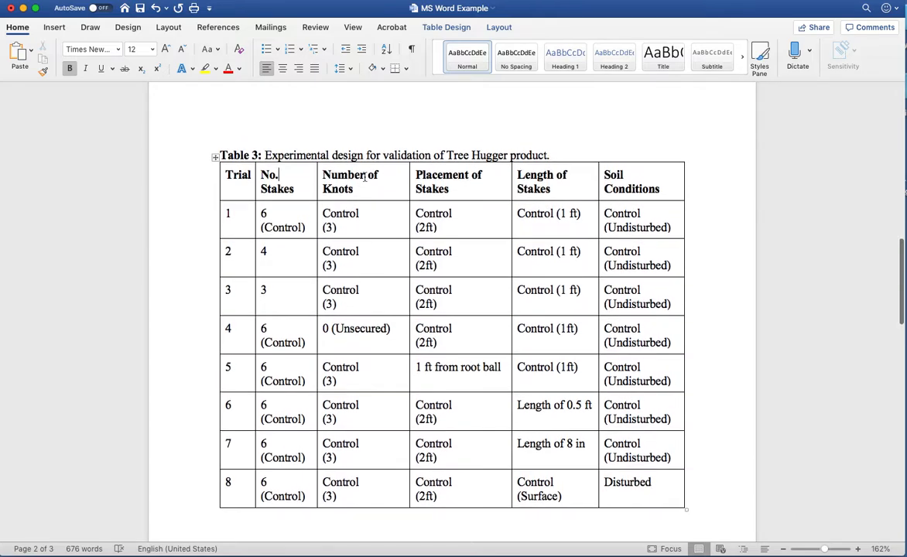
- Shorten the knots column heading to "No. Knots" and rewrite trial 1's knots entry as "3 (Control)"
left_click_drag(380, 177, 323, 177)
type("o.")
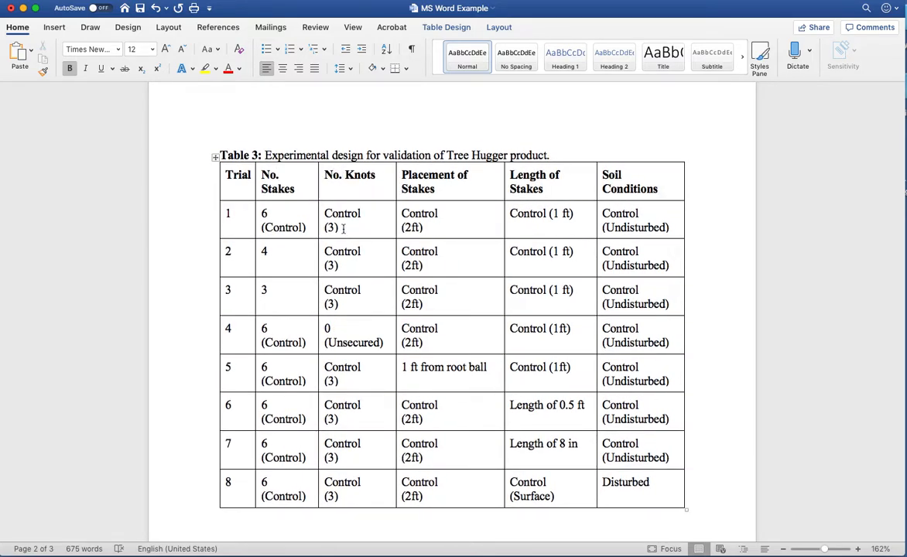
left_click_drag(343, 229, 321, 210)
type("3 (D")
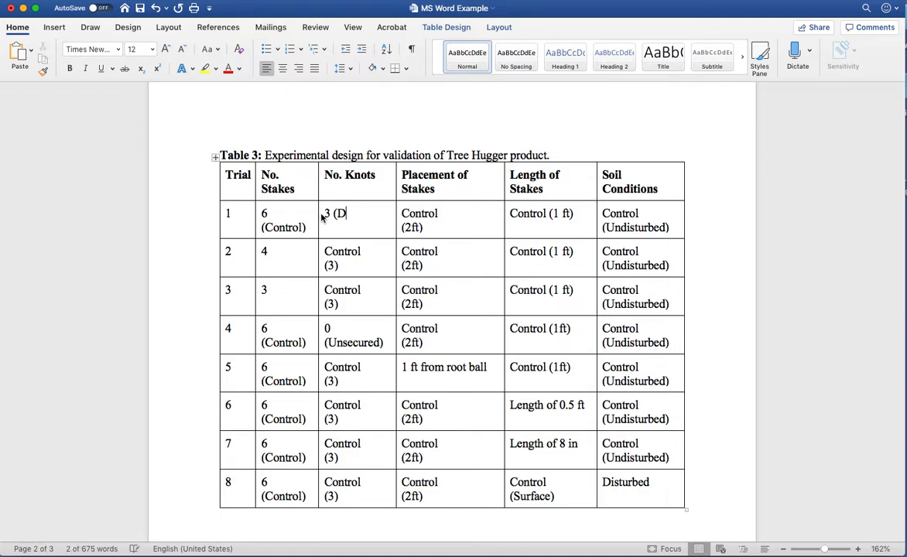
key("BackSpace")
type("Control)")
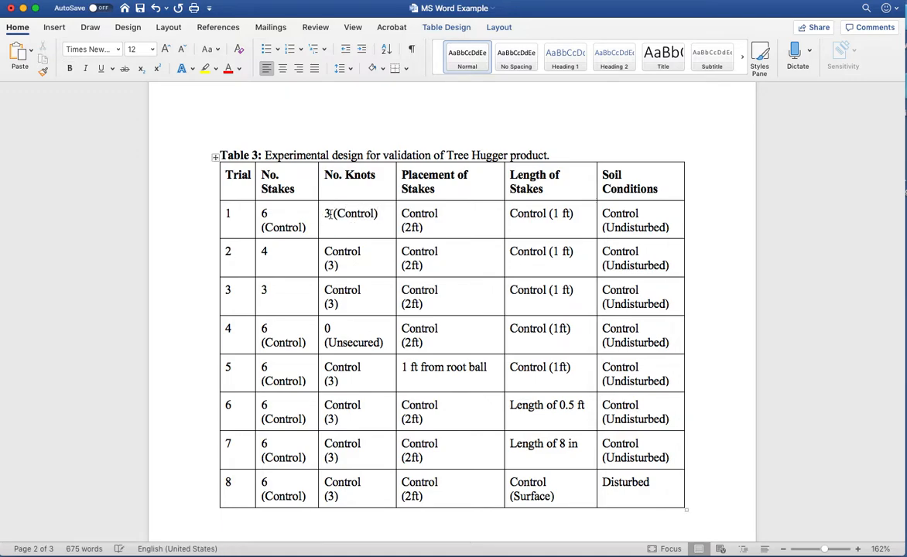
- Copy "3 (Control)" over the knots entries of trials 2 and 3, and reduce trial 4's entry to 0 by deleting "(Unsecured)"
left_click_drag(326, 214, 378, 214)
key("super+c")
left_click_drag(348, 266, 324, 249)
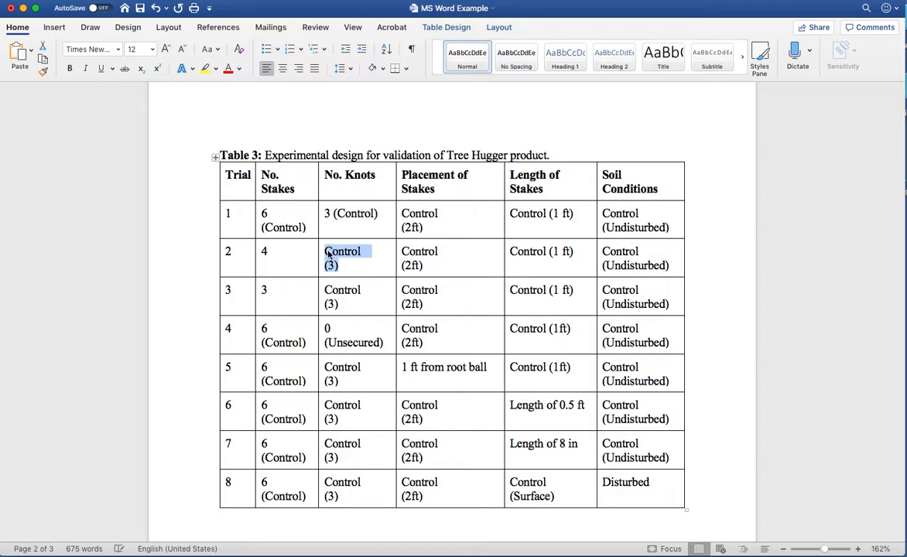
key("super+v")
left_click_drag(344, 304, 325, 288)
key("super+v")
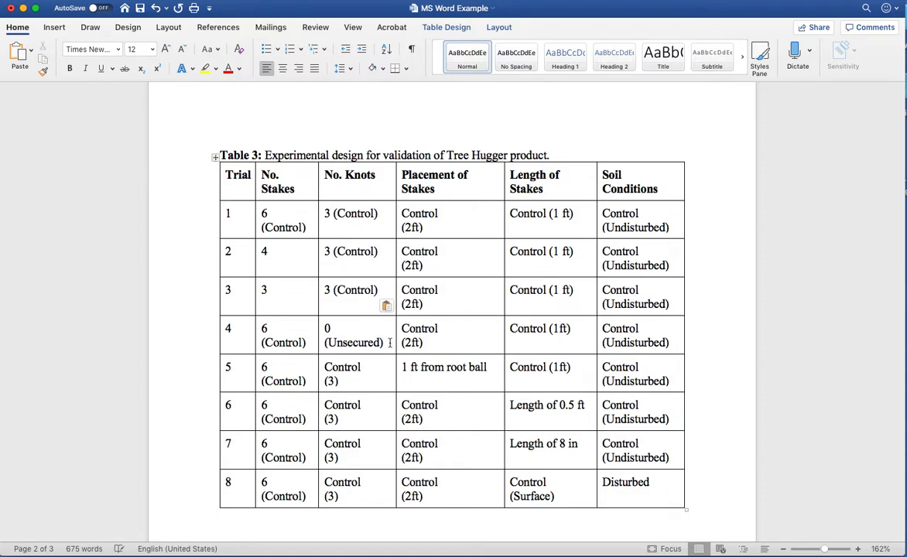
left_click_drag(390, 343, 356, 324)
key("BackSpace")
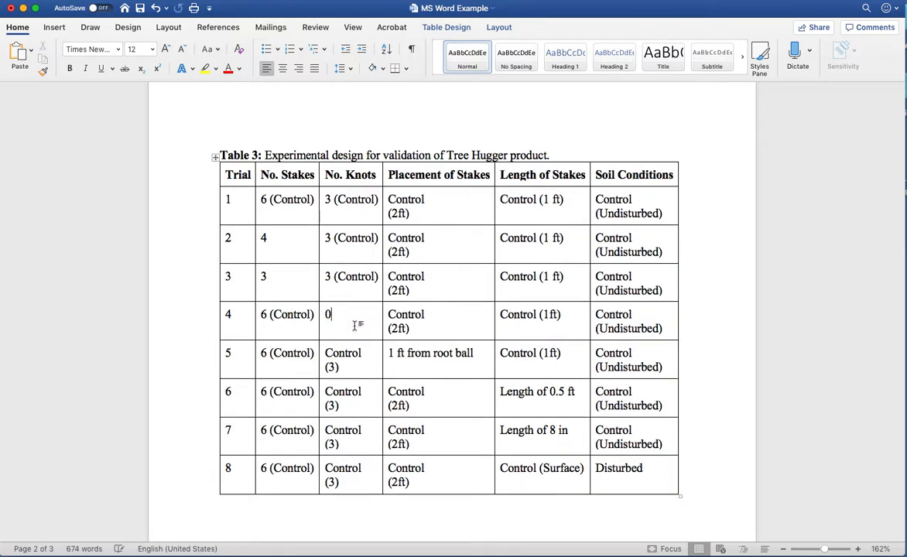
- Replace the knots entries for trials 5 through 8 with the copied text "3 (Control)"
left_click_drag(344, 369, 325, 352)
key("super+v")
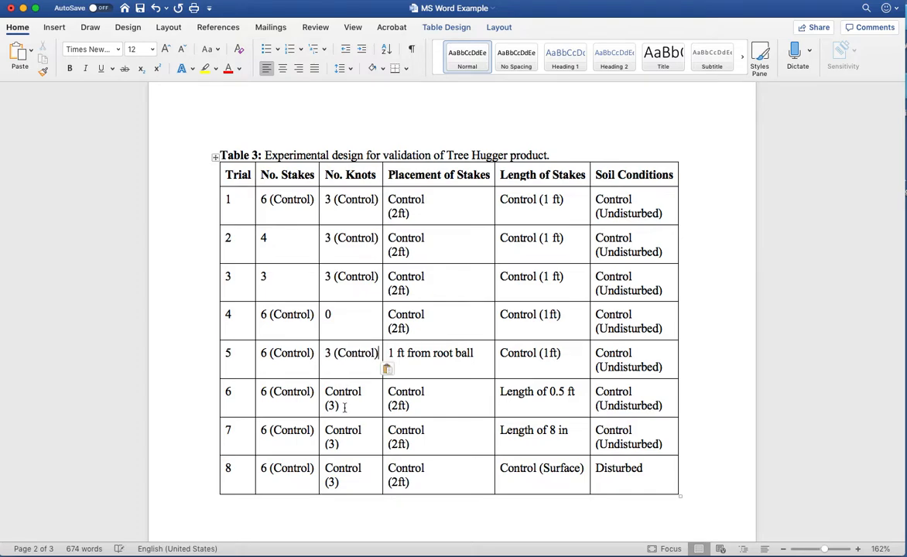
left_click_drag(344, 407, 325, 390)
key("super+v")
left_click_drag(344, 446, 324, 430)
key("super+v")
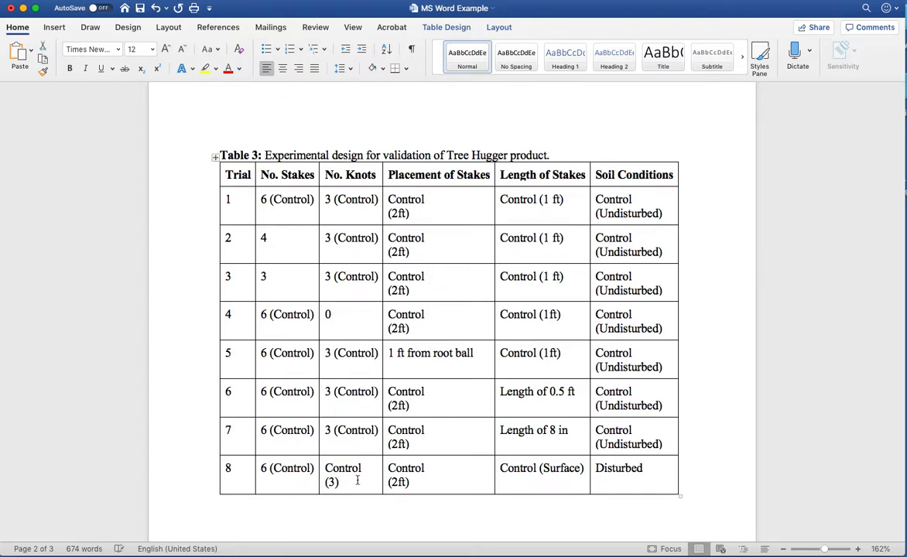
left_click_drag(357, 481, 324, 467)
key("super+v")
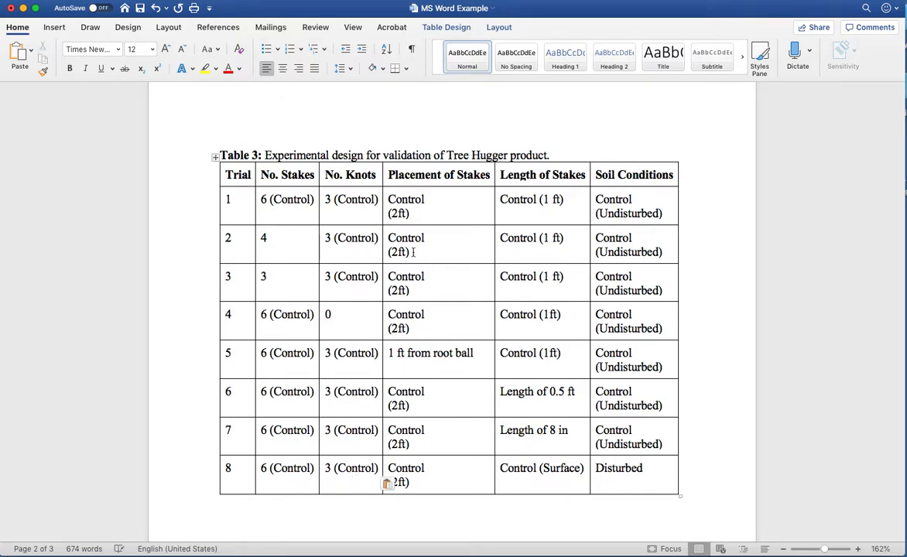
- Rename the "Placement of Stakes" column heading to "Stake Dist (ft)"
left_click(458, 175)
left_click_drag(457, 174, 389, 174)
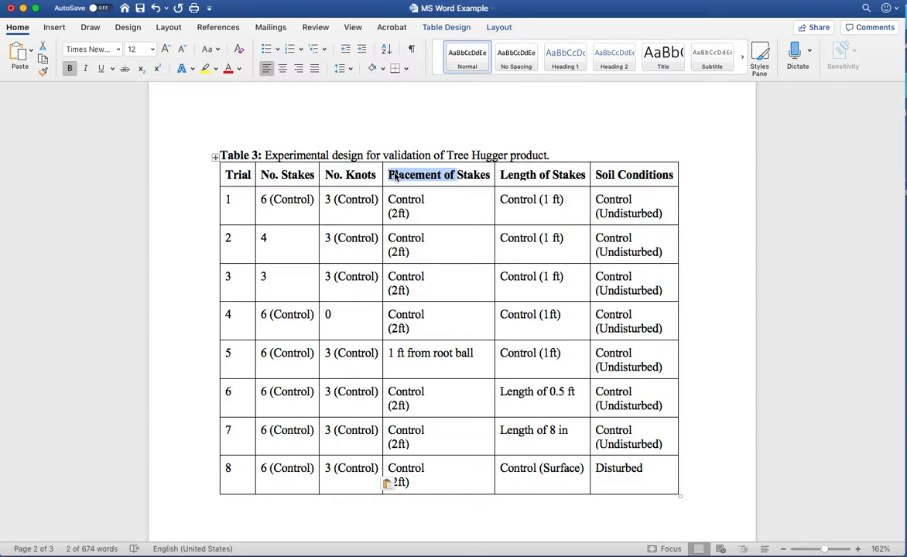
key("BackSpace")
key("BackSpace")
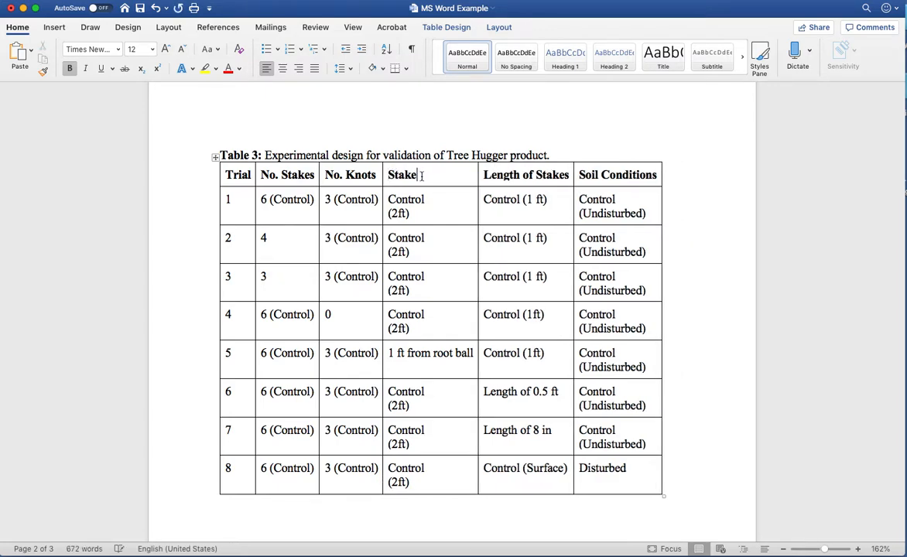
type("Dist")
key("BackSpace")
- Rewrite trial 1's stake distance as "2 (Control)" and copy it over trial 2's entry
left_click(385, 198)
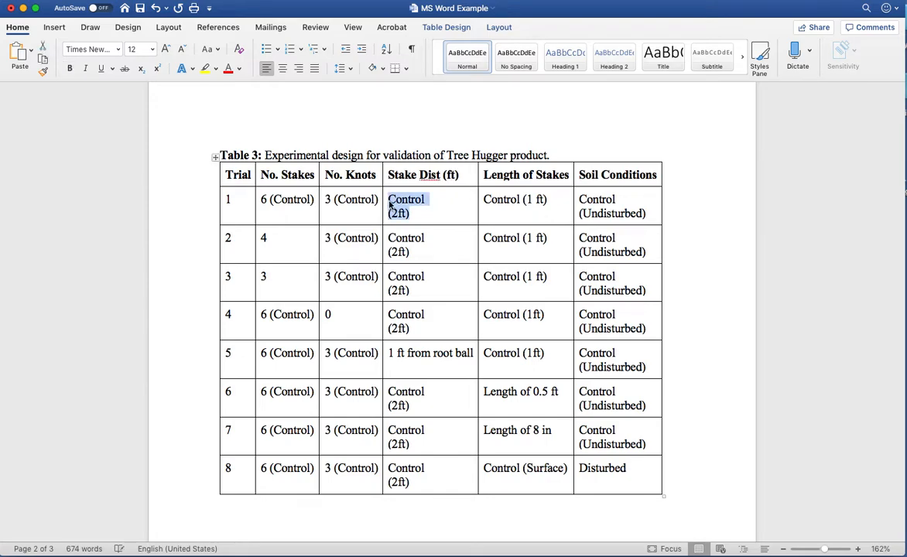
type("2 (Control)")
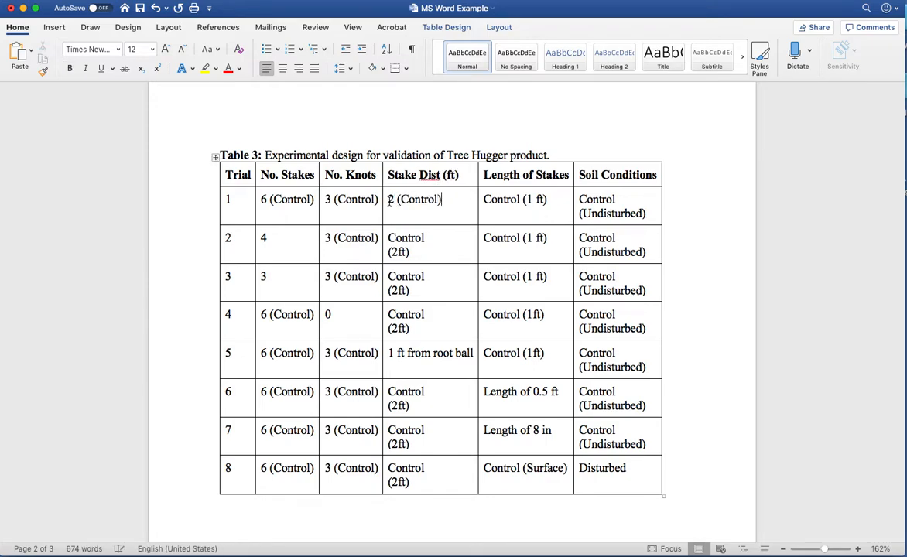
left_click_drag(410, 252, 387, 236)
triple_click(414, 201)
key("super+c")
key("super+v")
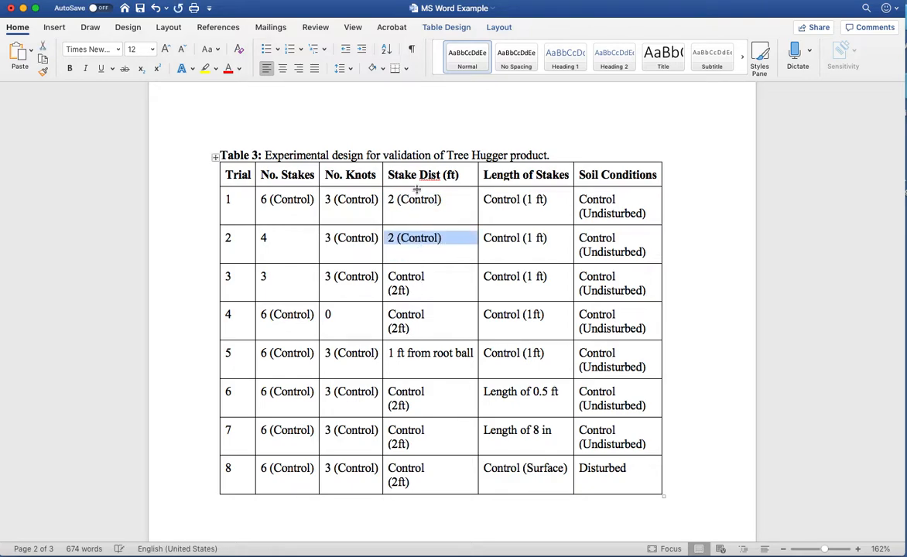
- Replace the stake distances of trials 3 and 4 with the copied "2 (Control)" and set trial 5's to 1
left_click_drag(430, 288, 387, 276)
key("super+v")
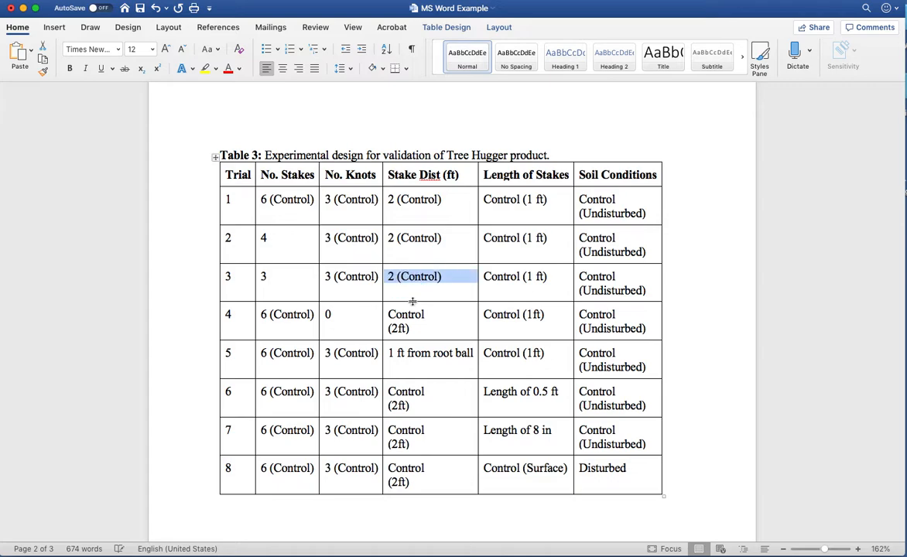
left_click_drag(411, 328, 391, 317)
key("super+v")
triple_click(418, 353)
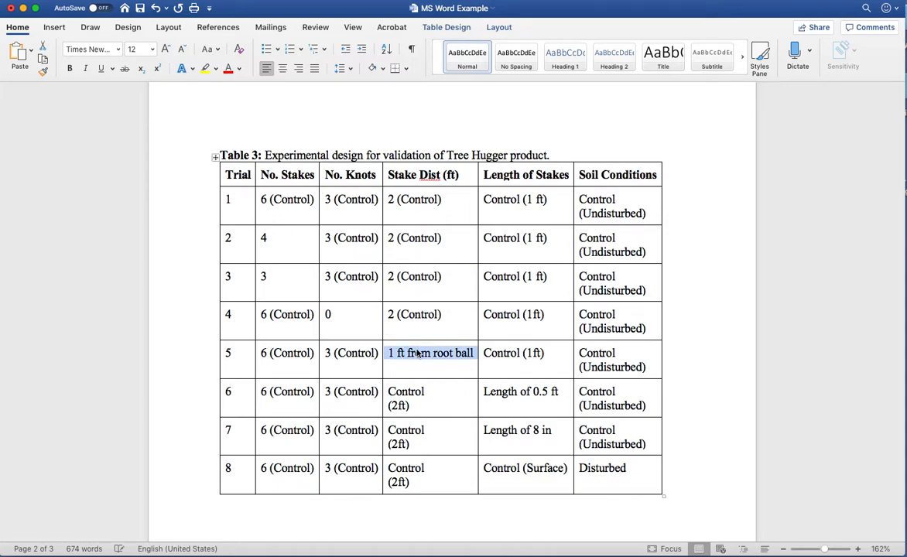
type("1")
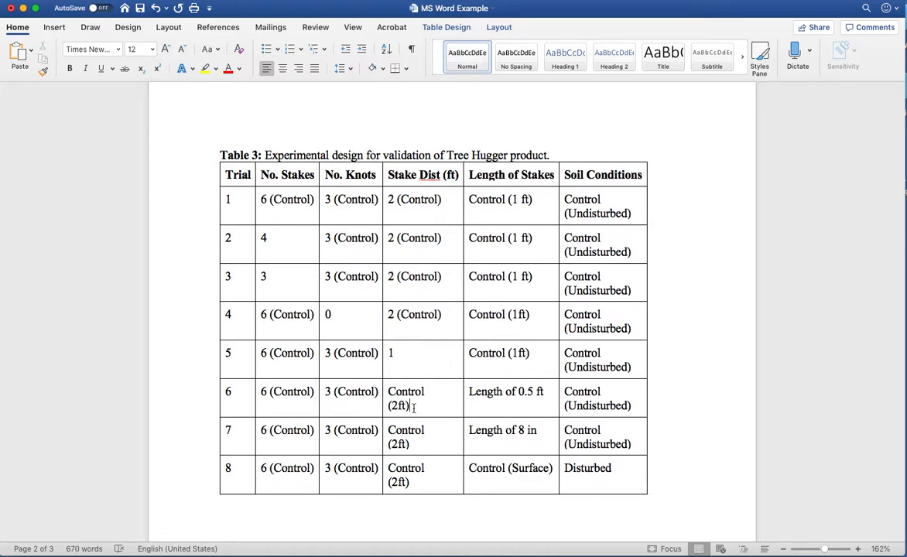
- Replace the stake distance entries for trials 6 through 8 with the copied text "2 (Control)"
left_click_drag(410, 406, 393, 396)
key("super+v")
left_click_drag(421, 442, 390, 430)
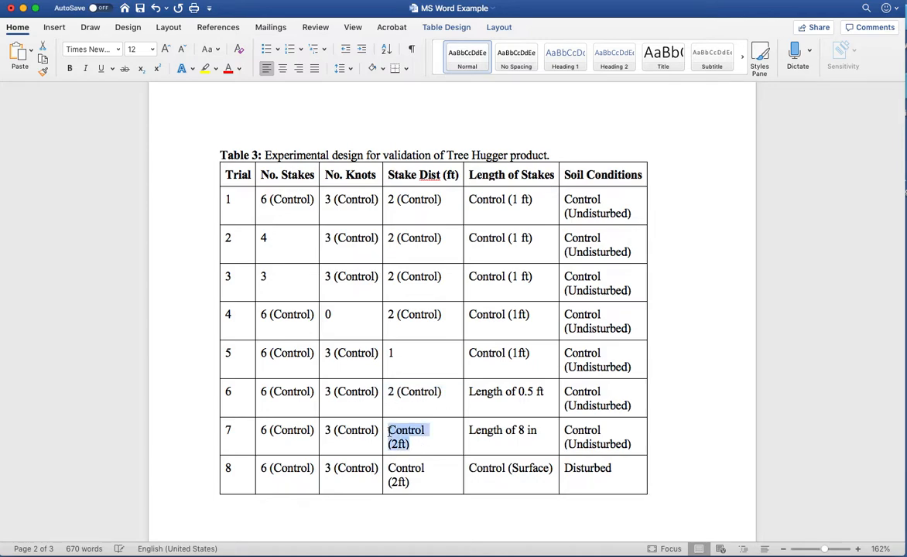
key("super+v")
left_click_drag(411, 483, 388, 469)
key("super+v")
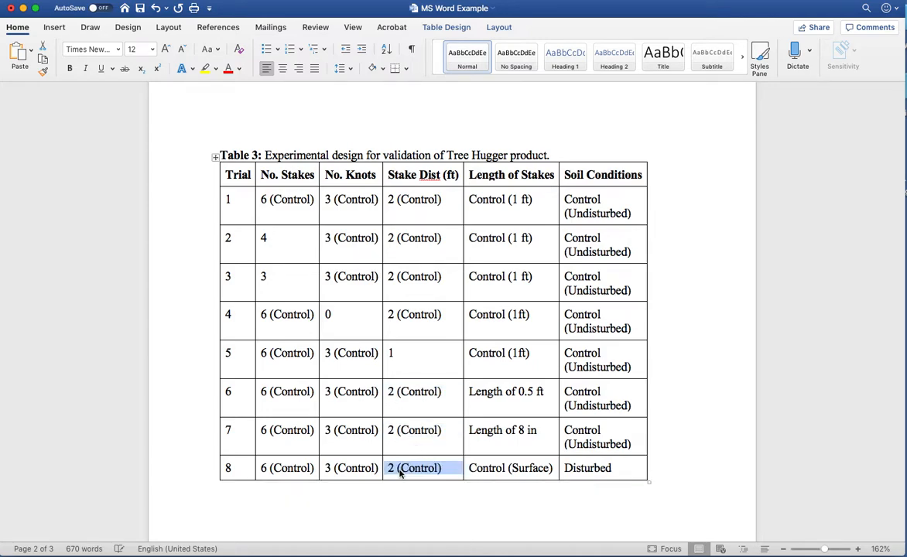
- Rename the "Length of Stakes" column heading to "Stake Depth (in)"
triple_click(524, 180)
type("Stake Det")
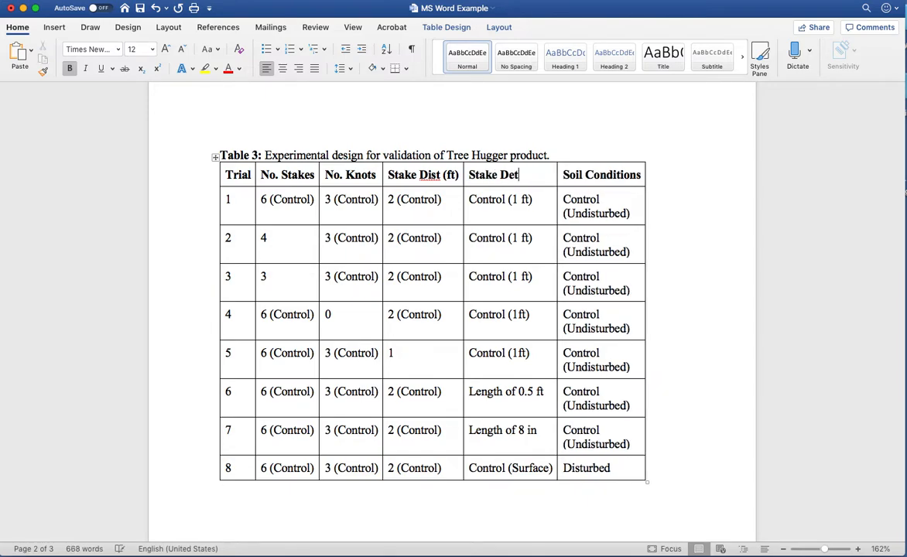
key("BackSpace")
type("pth (")
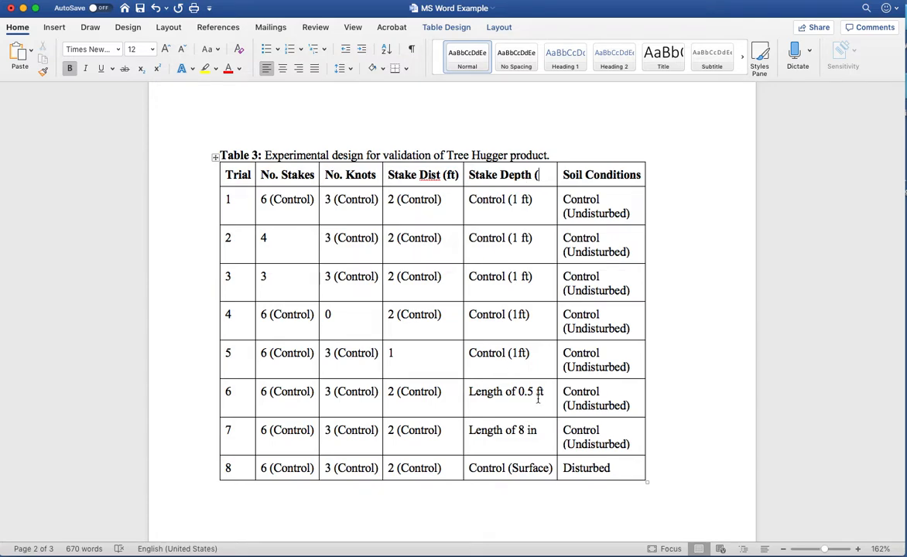
type("in")
- Rewrite trial 1's stake depth as "12 (Control)" and copy it over the depth entries of trials 2 through 5
left_click_drag(536, 199, 468, 200)
type("2 ")
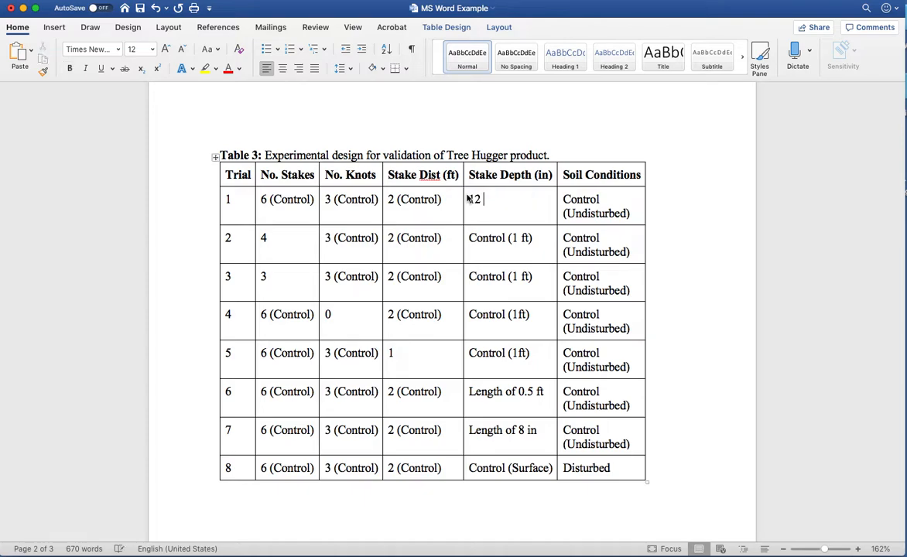
type("(Control")
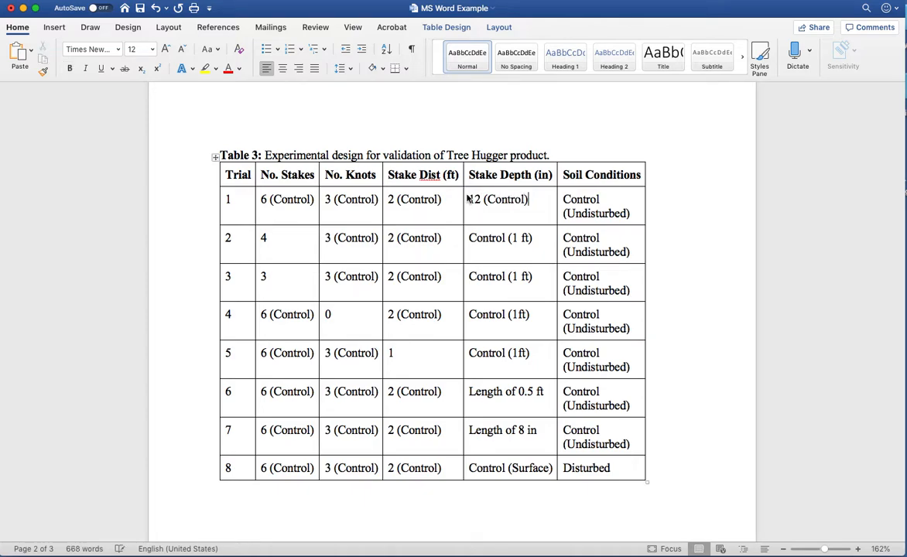
triple_click(484, 199)
key("super+c")
triple_click(487, 238)
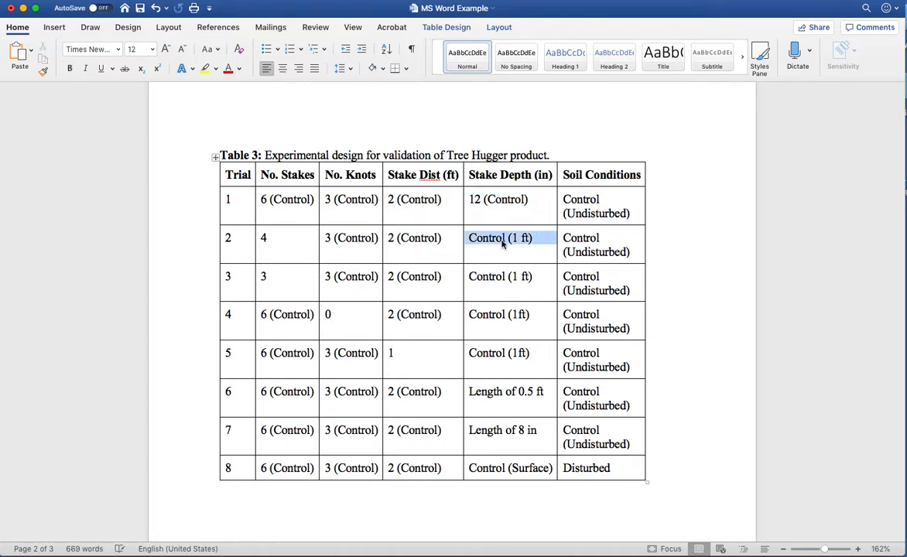
key("super+v")
triple_click(492, 276)
key("super+v")
triple_click(508, 318)
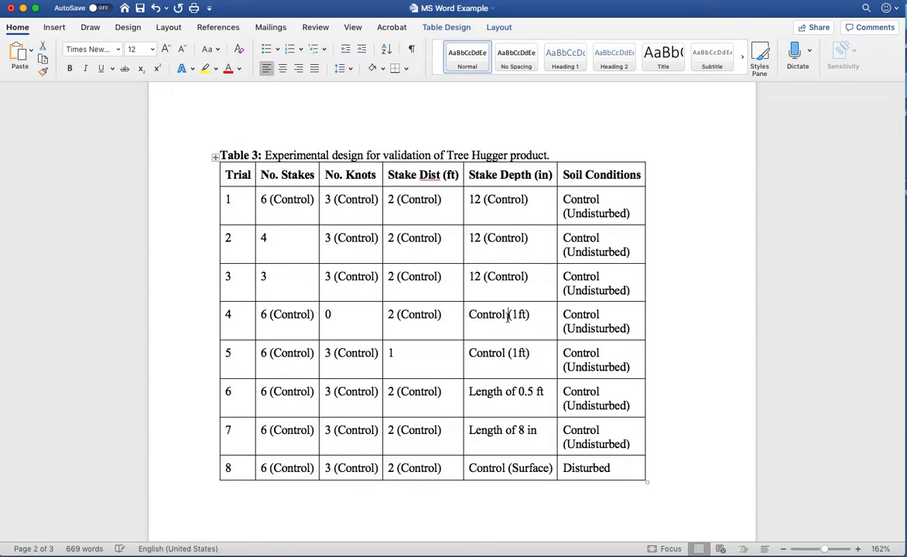
key("super+v")
triple_click(500, 355)
key("super+v")
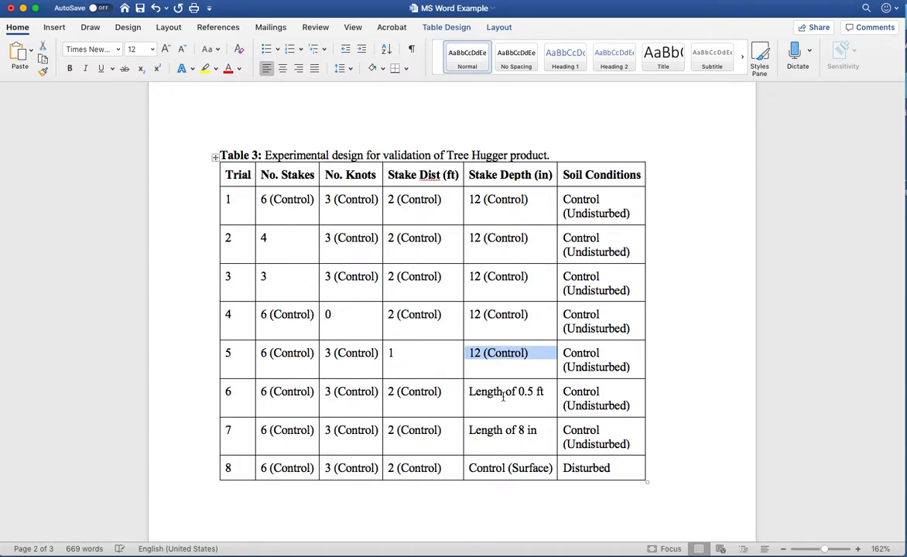
- Set the stake depths of trials 6 and 7 to 6 and 8, and paste "12 (Control)" over trial 8's entry
double_click(486, 391)
triple_click(502, 391)
type("6")
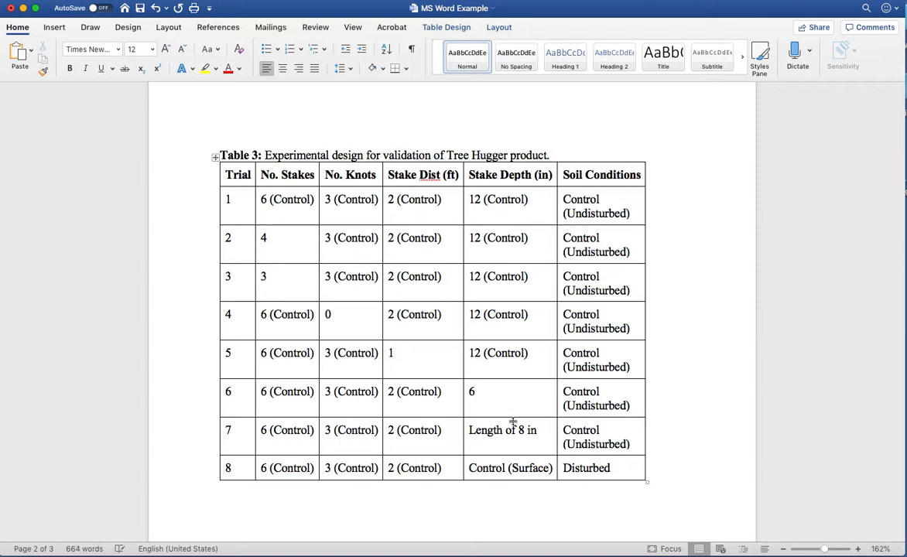
triple_click(512, 430)
type("8")
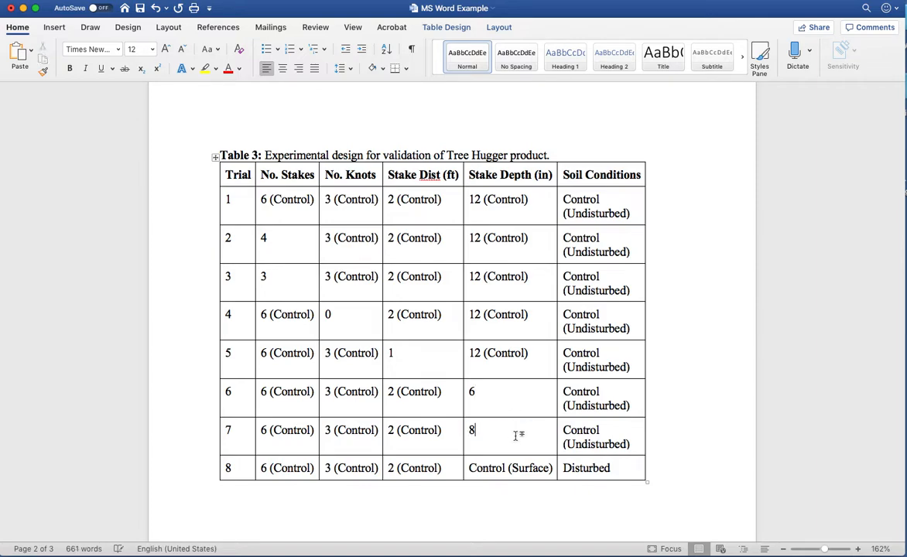
double_click(510, 469)
triple_click(510, 469)
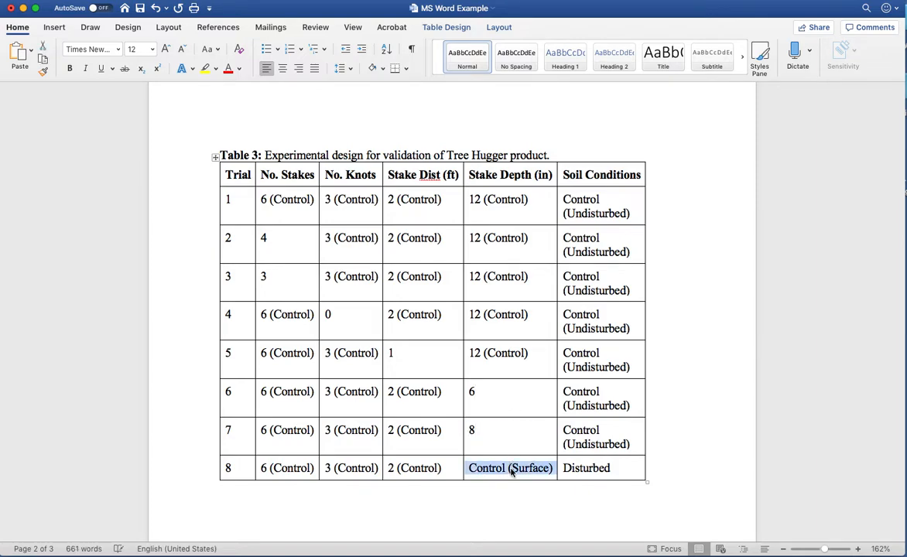
key("super+v")
- Rewrite trial 1's soil conditions entry as "Undisturbed (Control)"
left_click(607, 215)
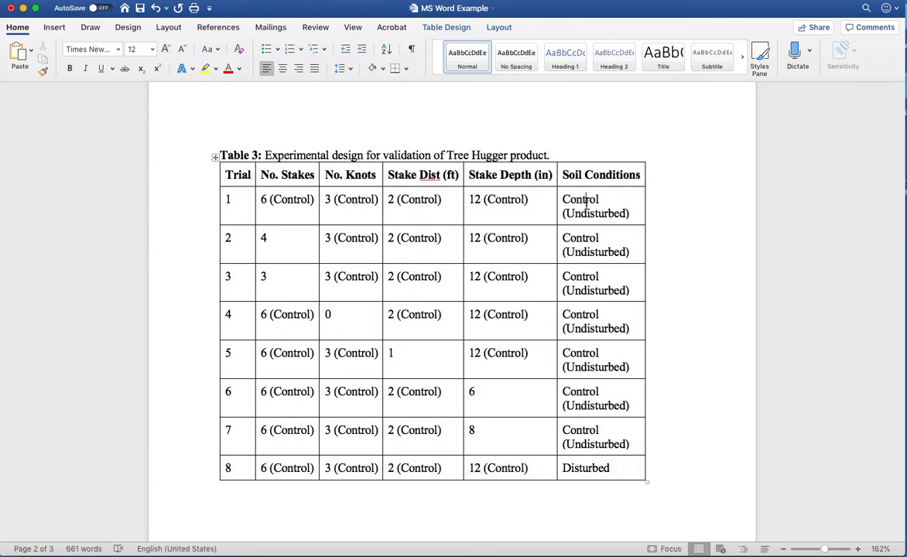
triple_click(586, 202)
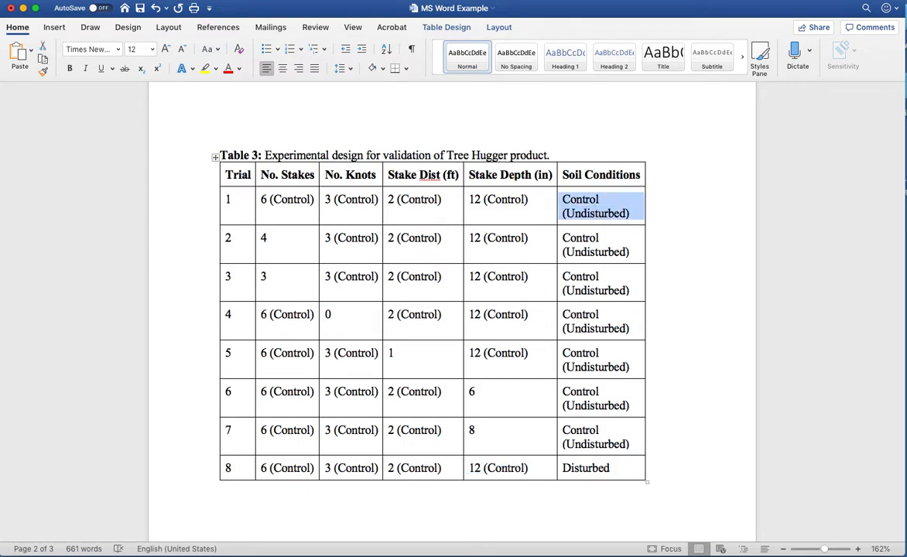
type("Undistru")
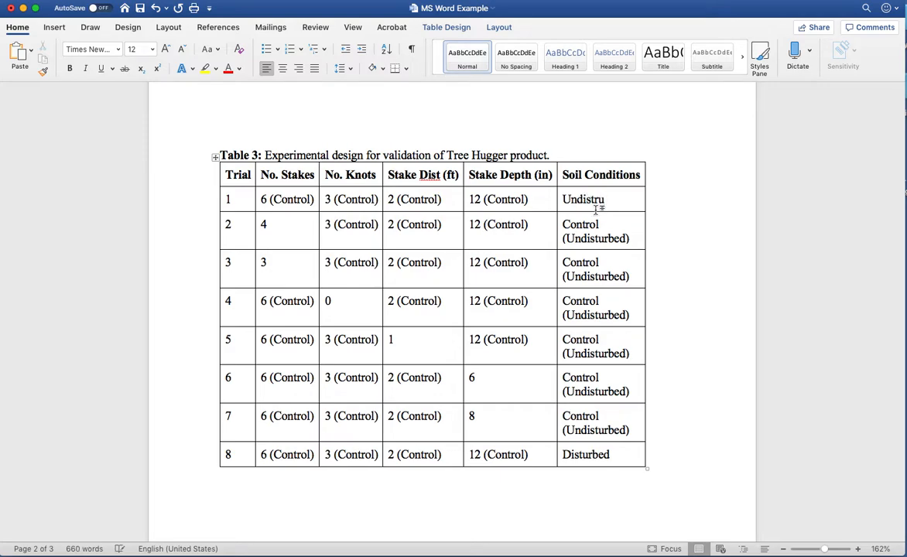
type("rbed C")
key("BackSpace")
key("BackSpace")
key("BackSpace")
key("BackSpace")
key("BackSpace")
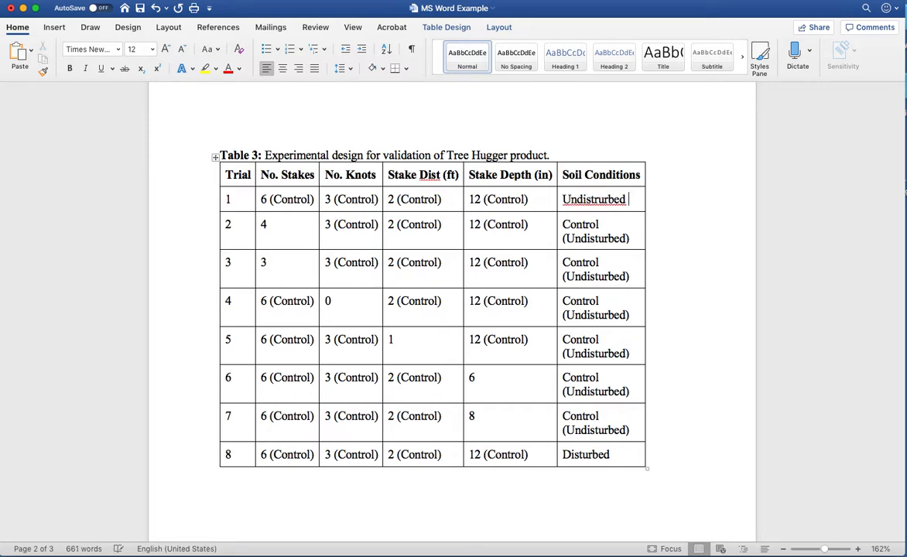
key("BackSpace")
key("BackSpace")
key("BackSpace")
type("ur")
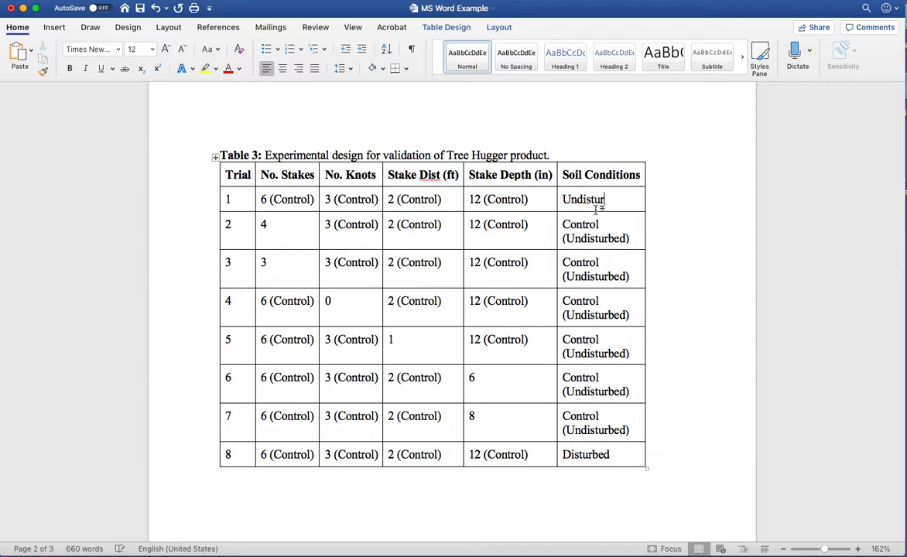
type("bed (Control)")
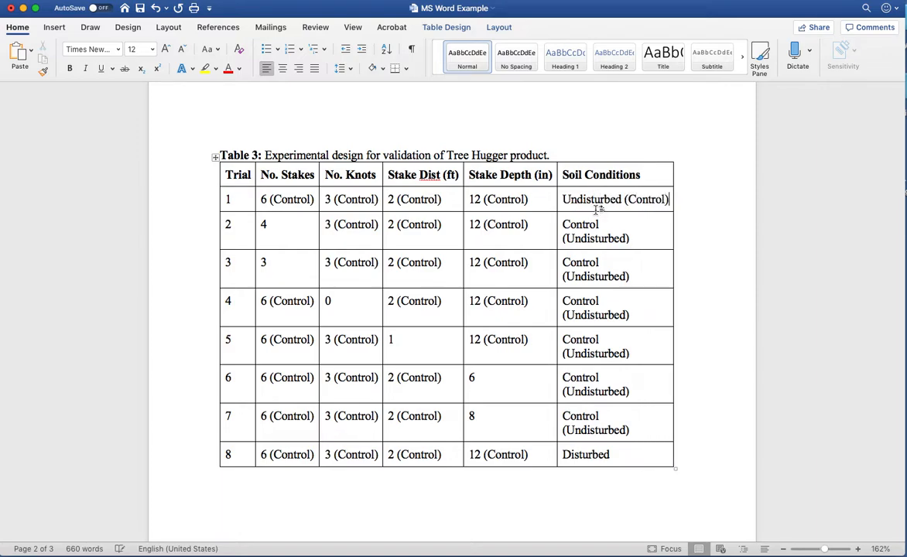
- Copy "Undisturbed (Control)" over the soil conditions entries of trials 2 through 6
triple_click(624, 199)
key("super+c")
triple_click(631, 232)
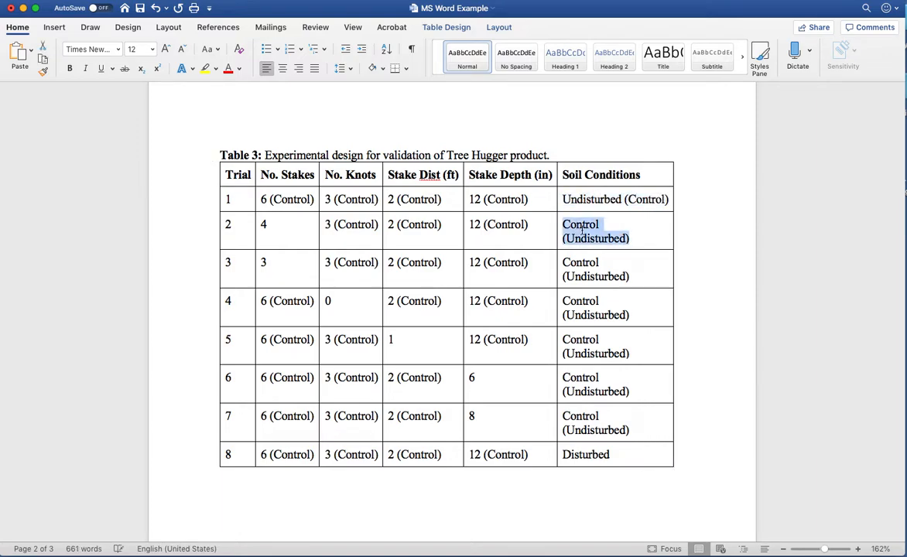
key("super+v")
triple_click(619, 262)
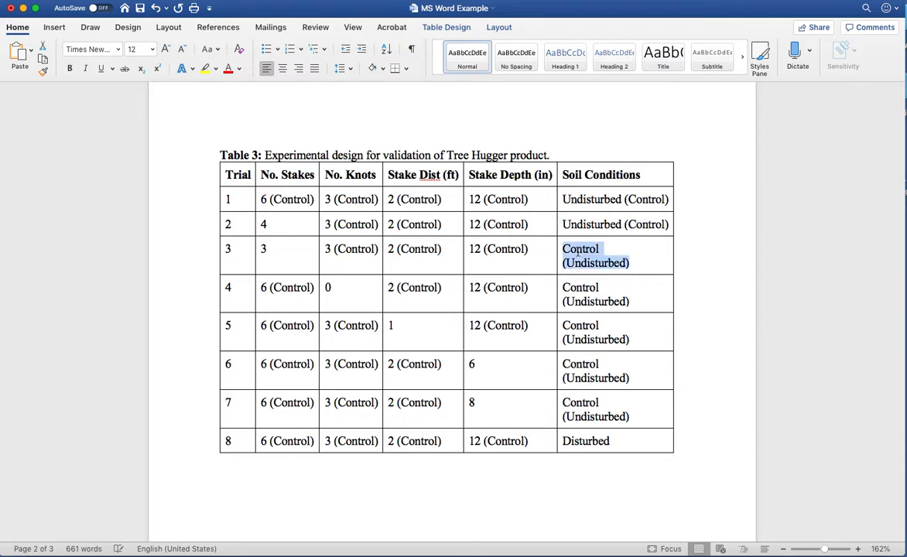
key("super+v")
triple_click(579, 275)
key("super+v")
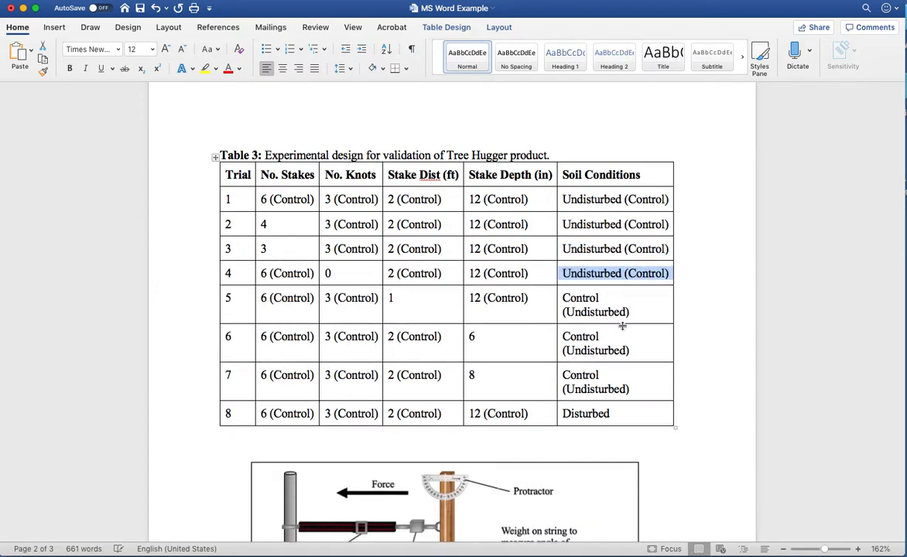
triple_click(633, 313)
key("super+v")
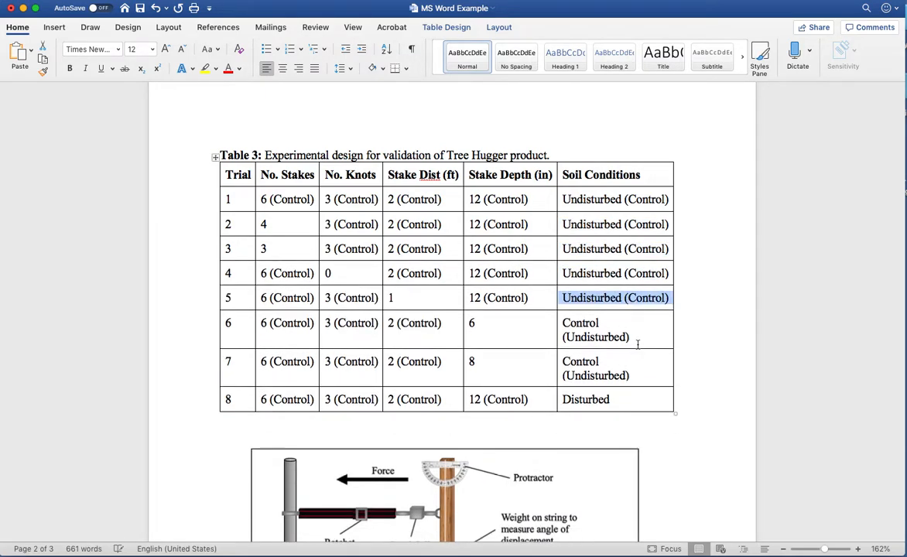
triple_click(635, 333)
key("super+v")
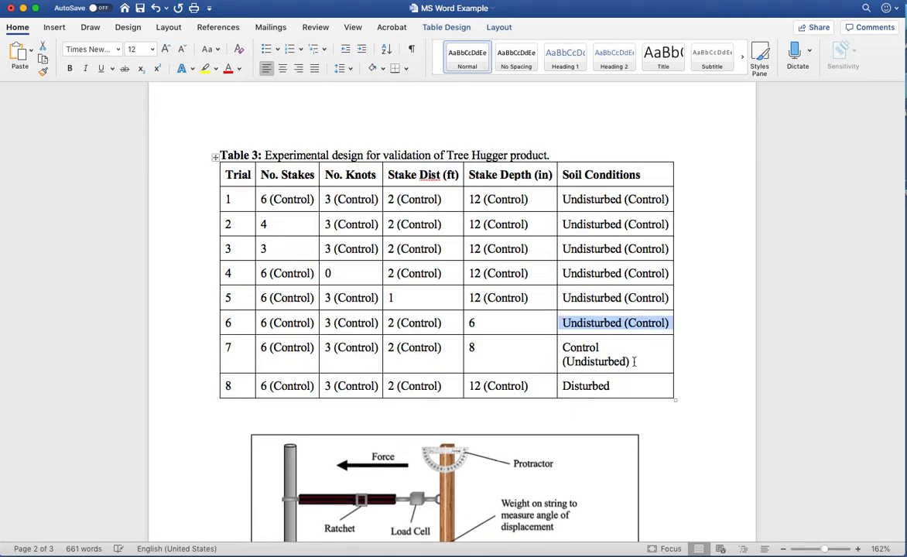